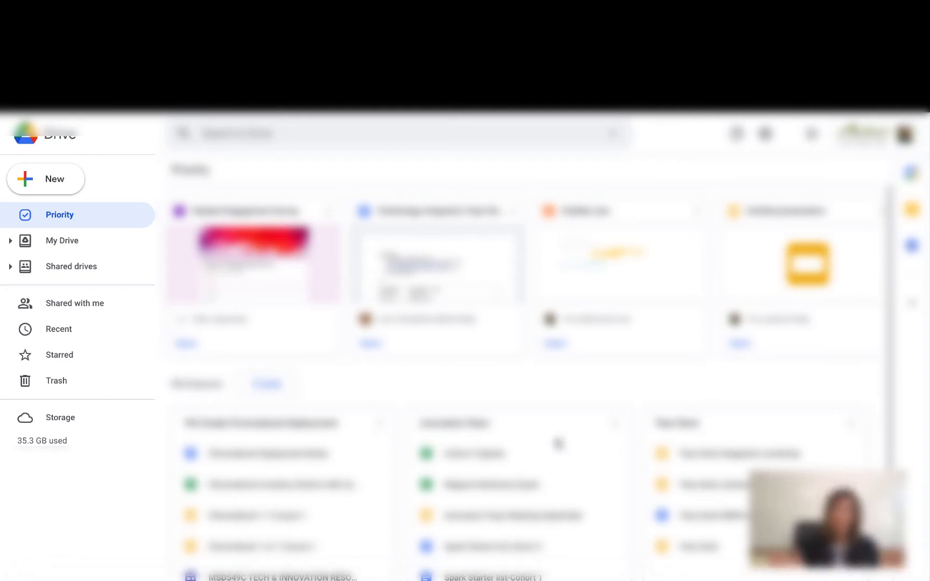
Create a new Google Jamboard file from Drive.
left_click(48, 178)
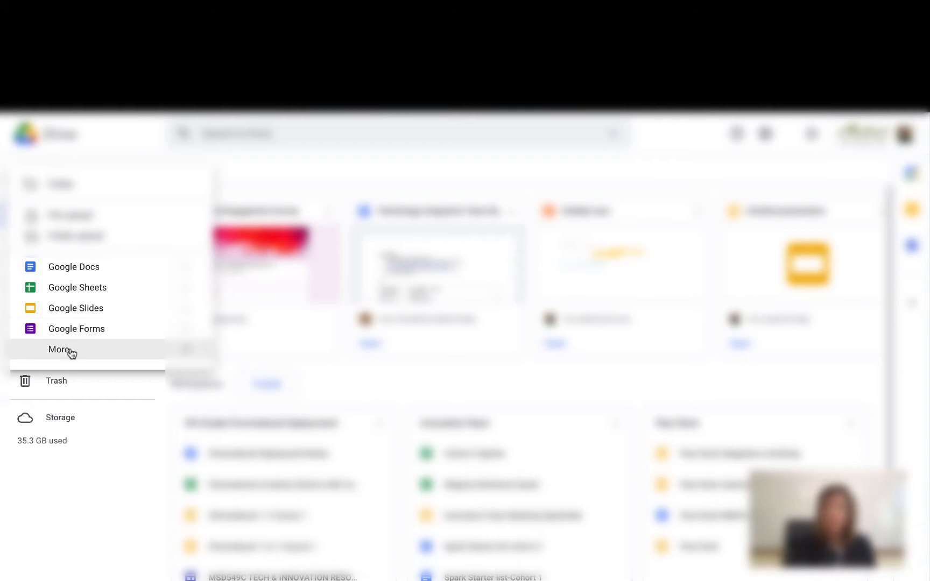
mouse_move(70, 353)
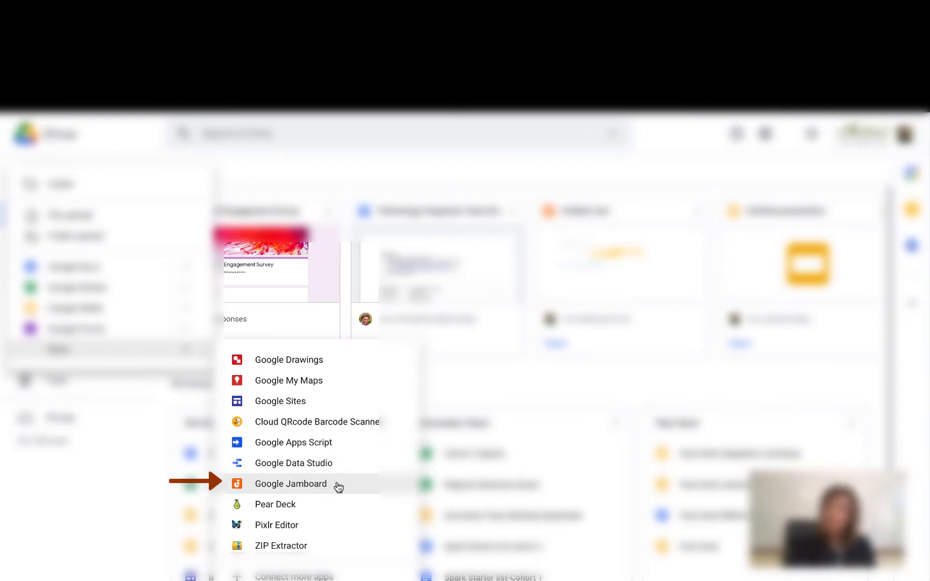
left_click(337, 484)
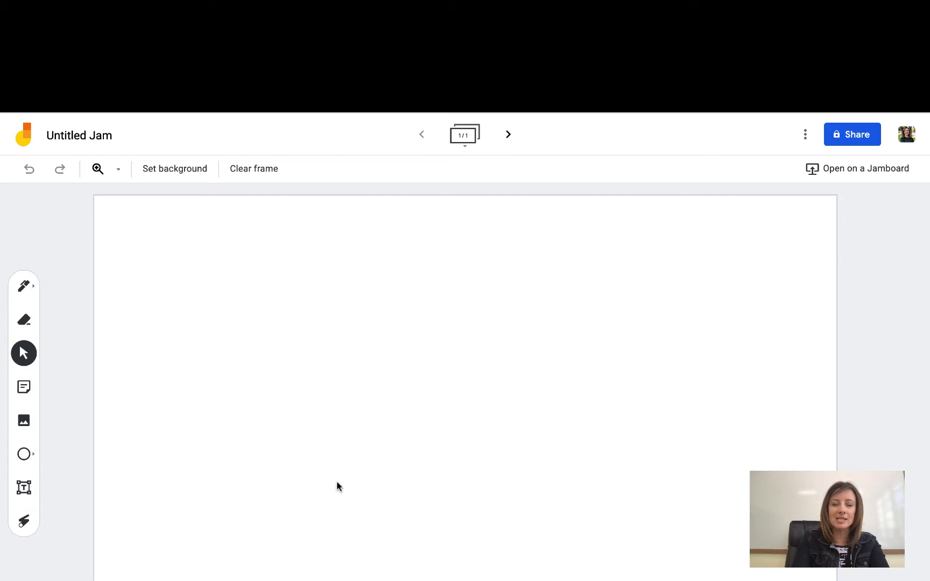
Add blank frames to the jam until it has 20 frames.
left_click(507, 135)
left_click(508, 135)
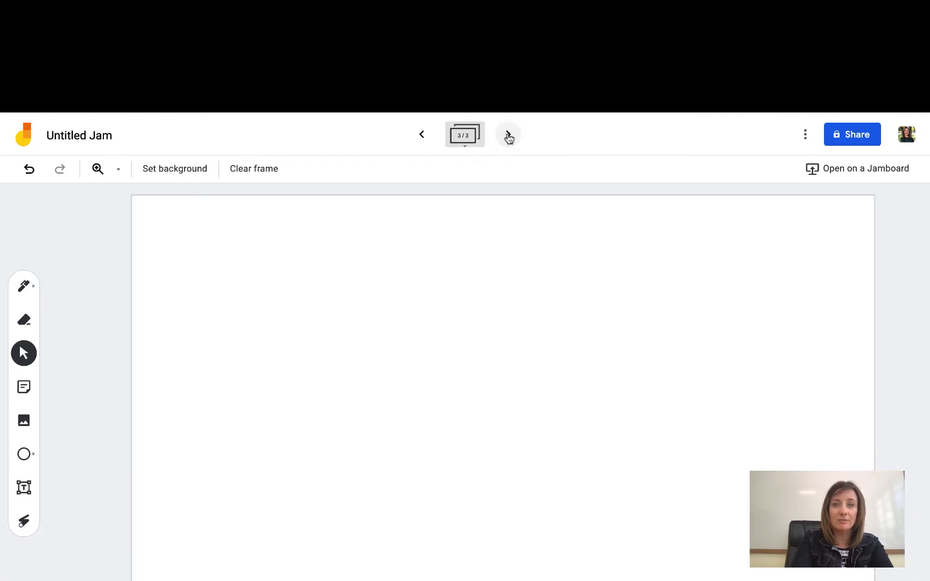
left_click(507, 135)
left_click(508, 136)
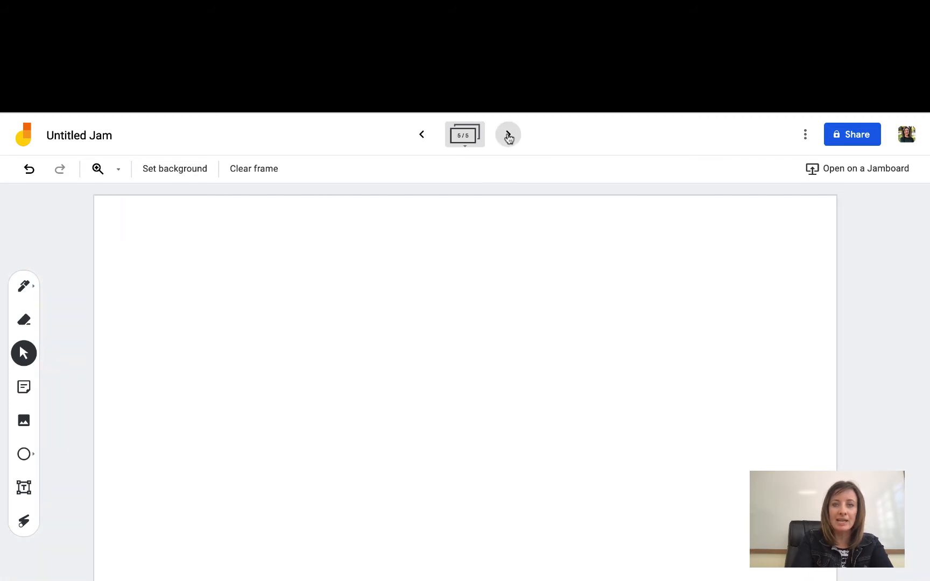
left_click(507, 136)
left_click(508, 135)
left_click(508, 135)
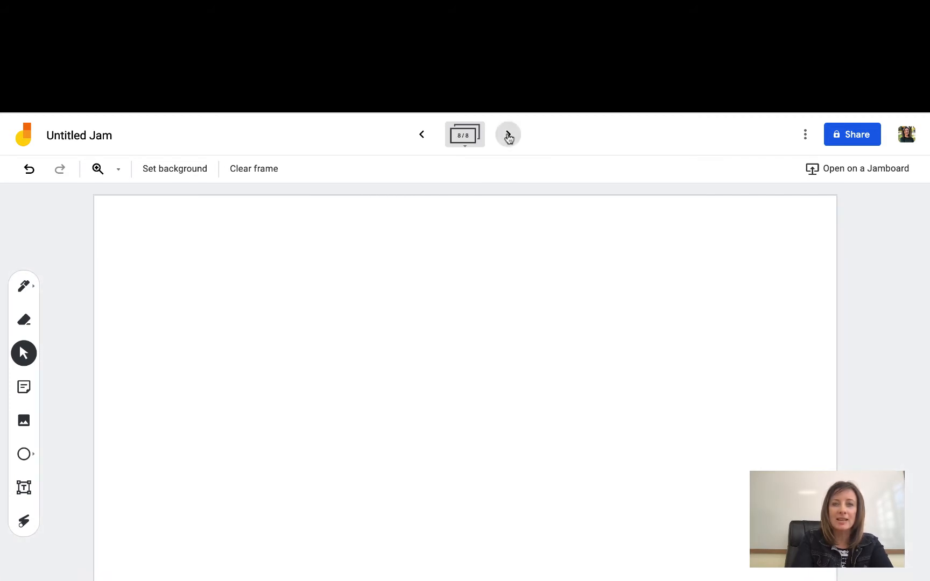
left_click(508, 136)
left_click(508, 135)
left_click(508, 135)
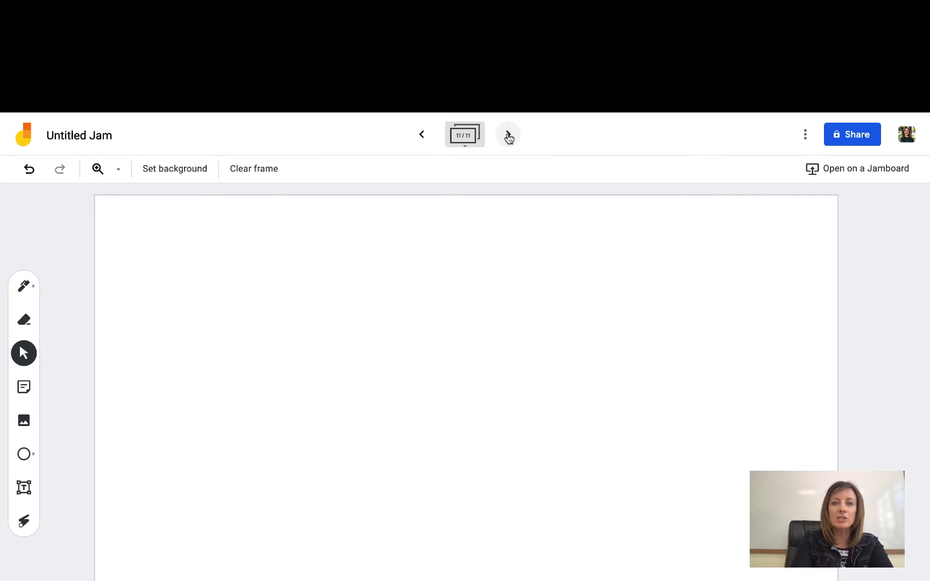
left_click(508, 136)
left_click(508, 136)
left_click(508, 136)
left_click(508, 136)
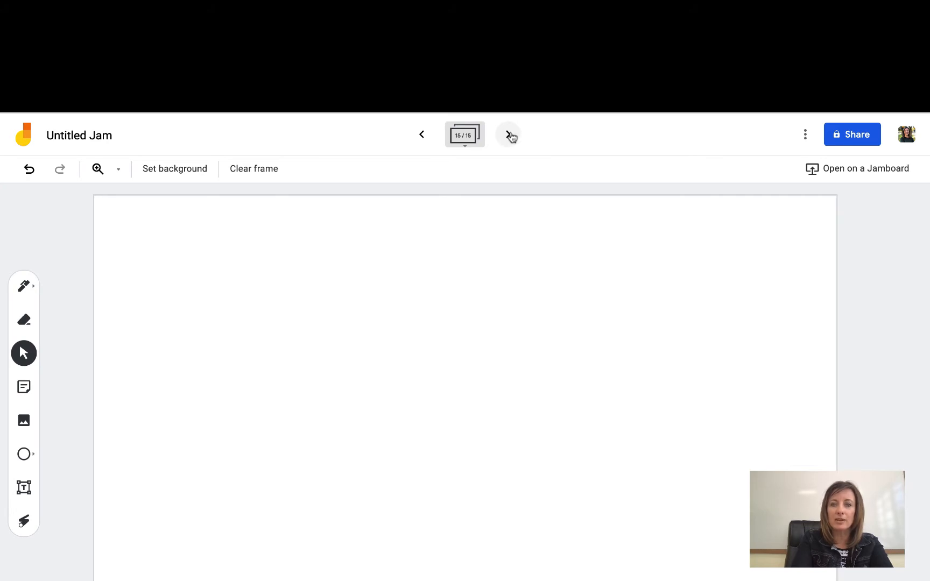
left_click(508, 135)
left_click(508, 136)
left_click(508, 135)
left_click(508, 135)
left_click(508, 135)
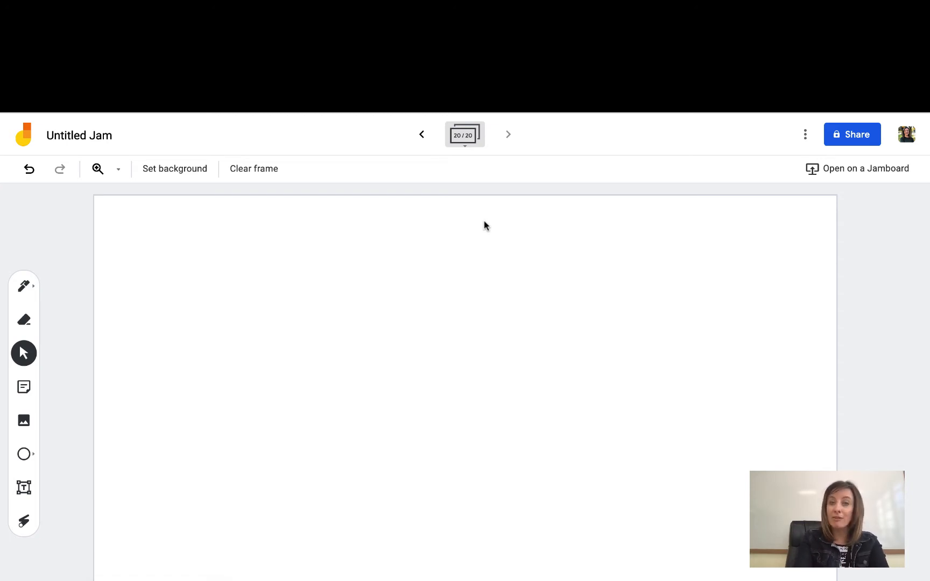
Go back through the frames to the first frame of the jam.
left_click(422, 135)
left_click(423, 135)
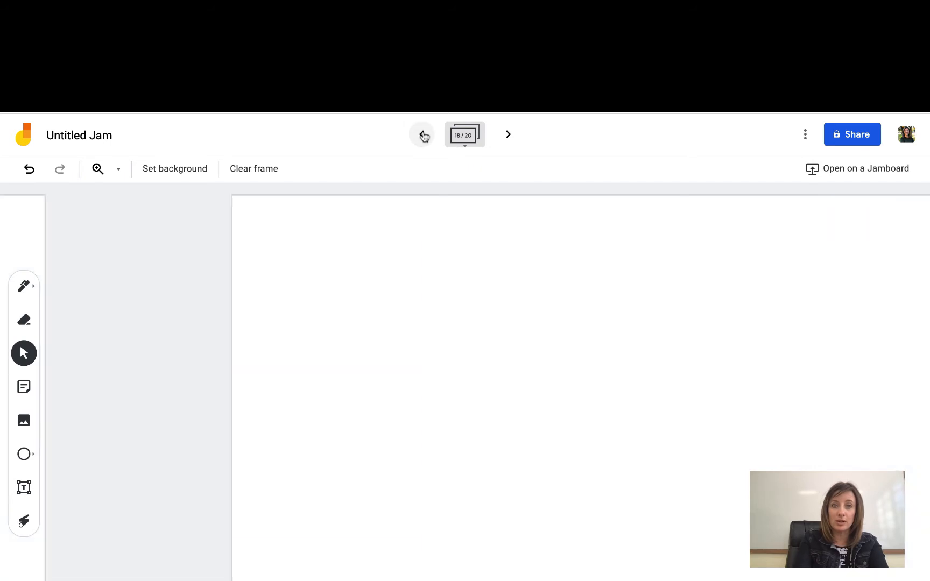
left_click(423, 135)
left_click(423, 135)
left_click(423, 135)
left_click(423, 135)
left_click(423, 135)
left_click(423, 135)
left_click(423, 135)
left_click(423, 135)
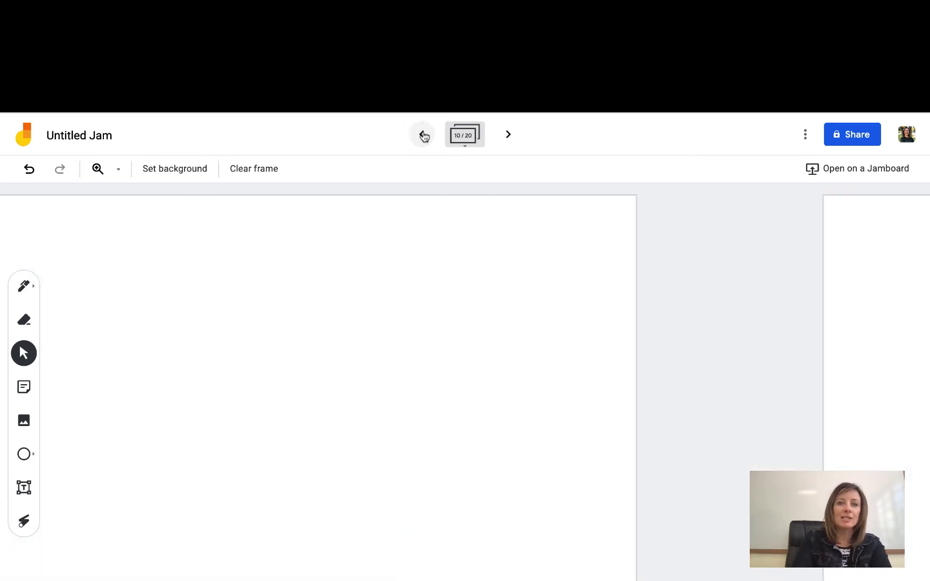
left_click(423, 135)
left_click(423, 136)
left_click(423, 135)
left_click(423, 135)
left_click(423, 135)
left_click(423, 136)
left_click(423, 135)
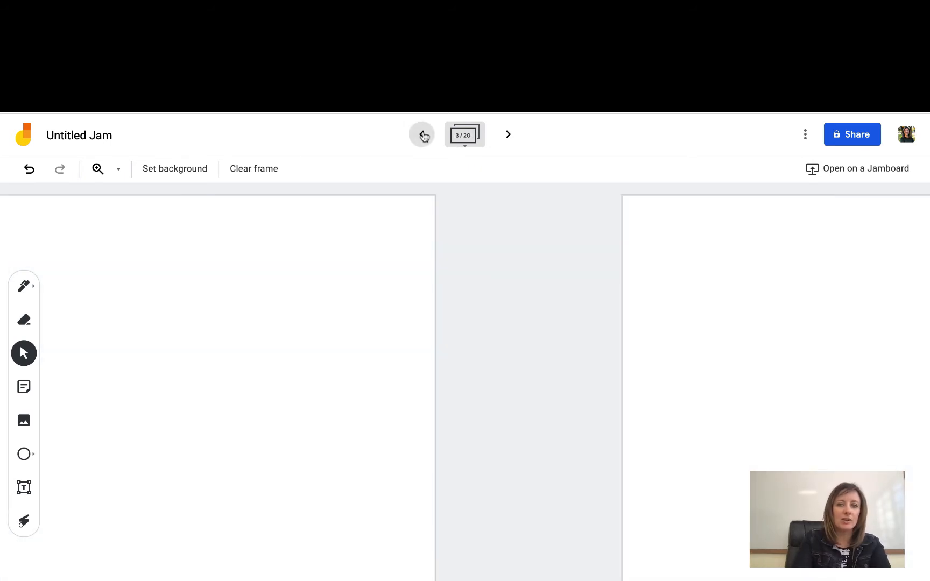
left_click(423, 135)
left_click(423, 135)
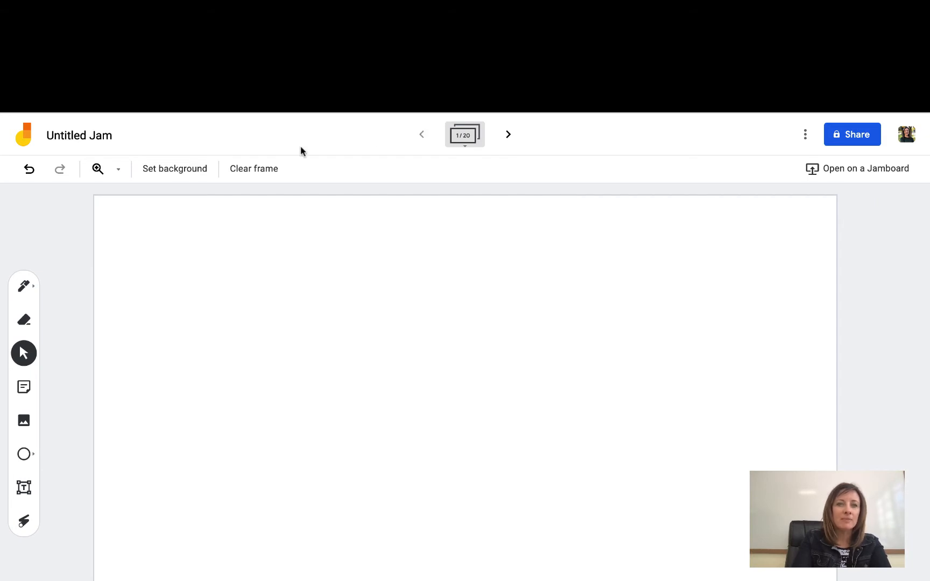
Set the first frame's background to the dotted pattern and replace it with the lined pattern.
left_click(193, 171)
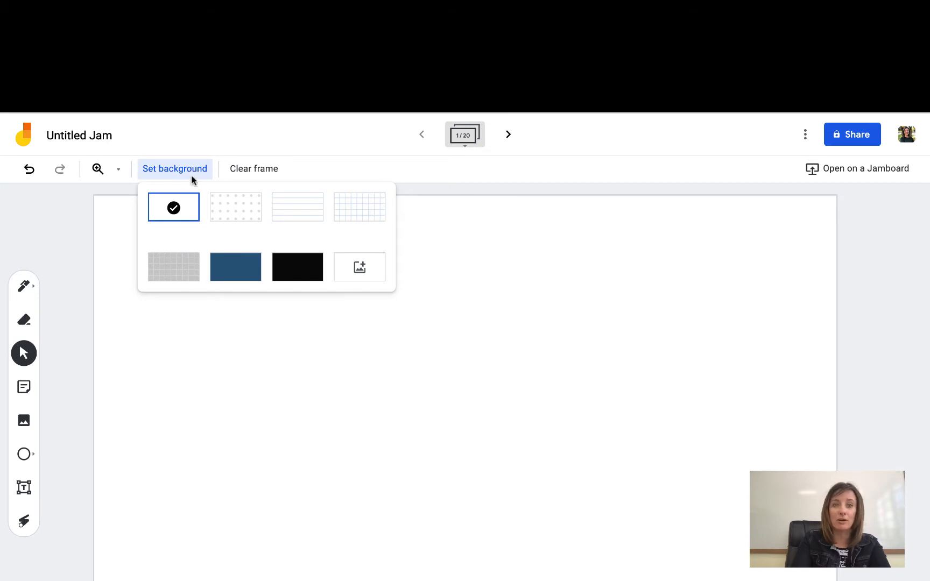
left_click(226, 203)
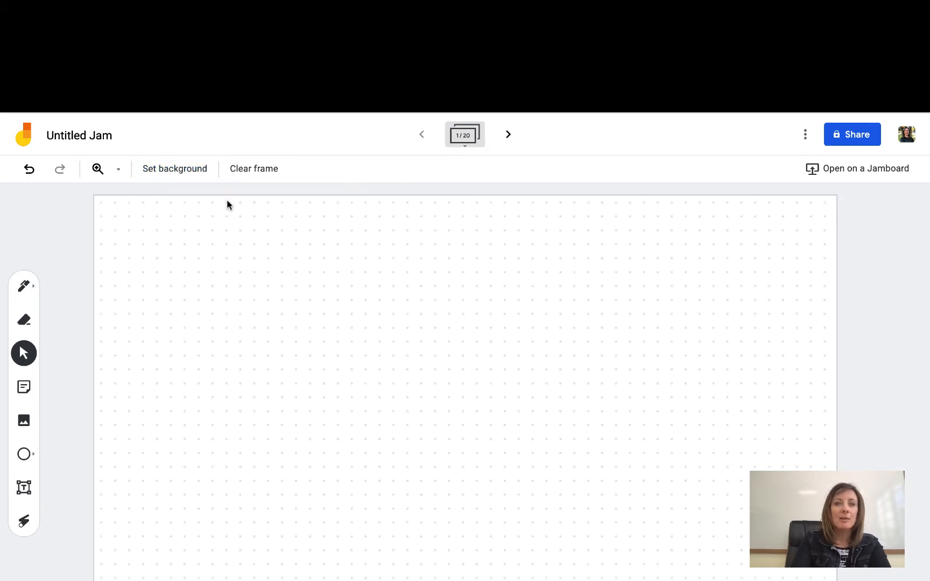
left_click(196, 170)
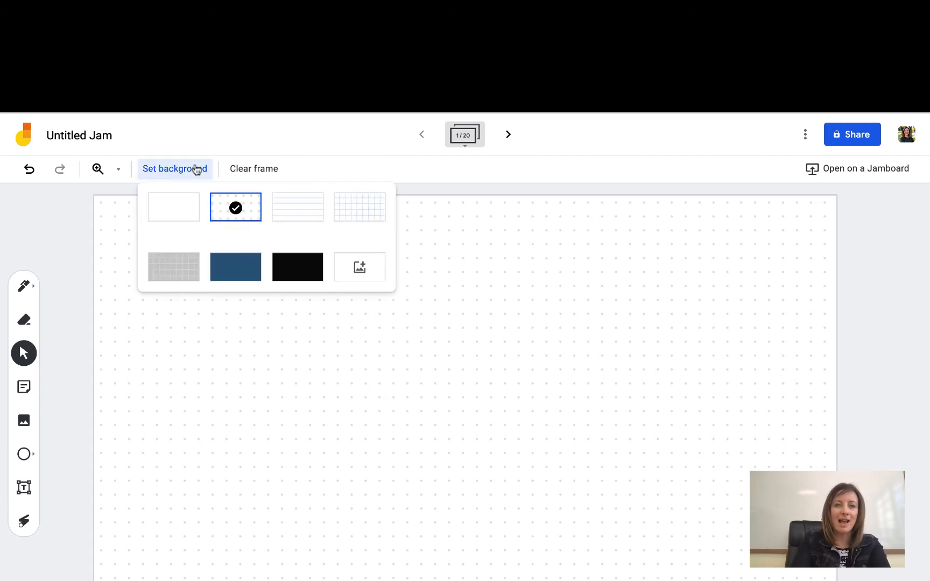
left_click(284, 209)
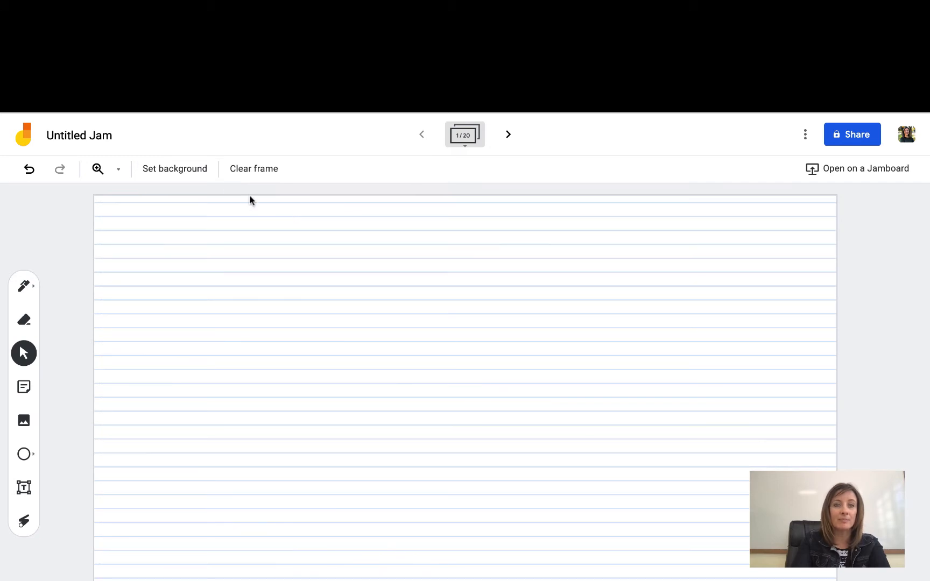
Change the first frame's background to the blue-lined graph pattern, followed by the gray grid pattern.
left_click(191, 170)
left_click(355, 212)
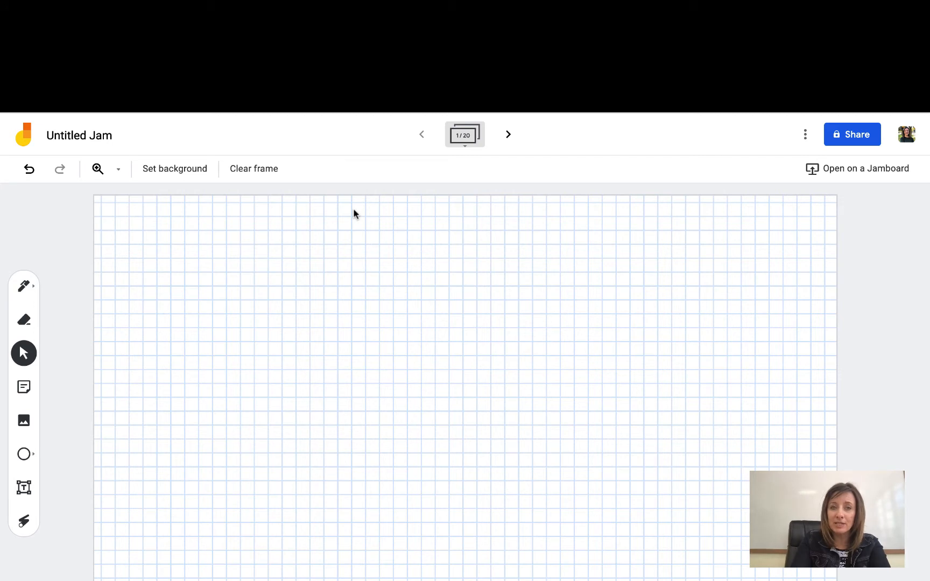
left_click(185, 171)
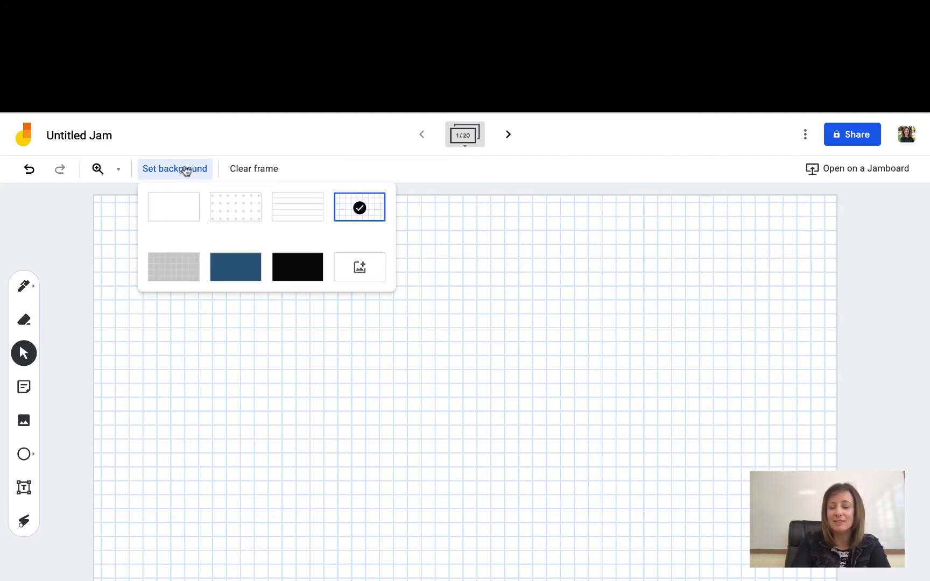
left_click(173, 269)
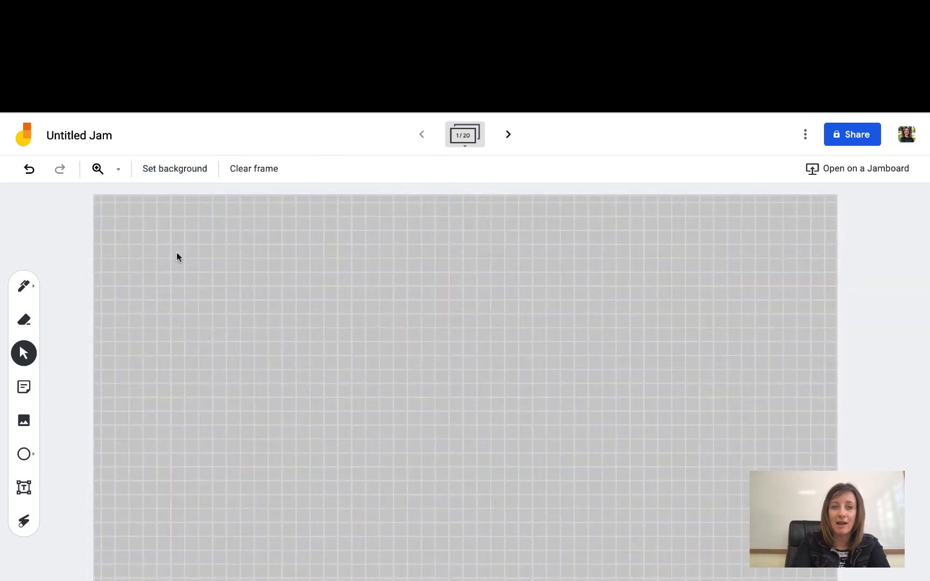
Change the first frame's background to solid blue, followed by solid black.
left_click(176, 169)
left_click(245, 276)
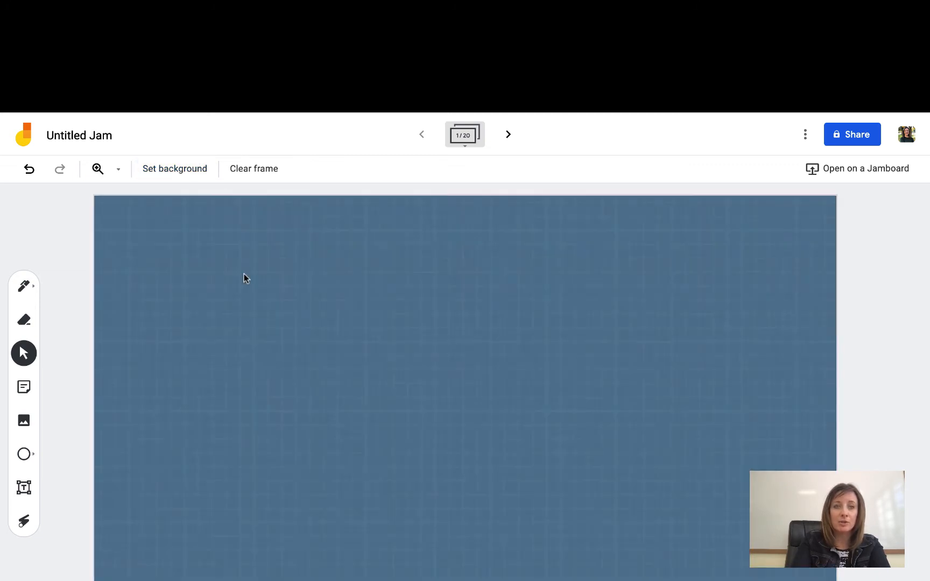
left_click(201, 171)
left_click(289, 275)
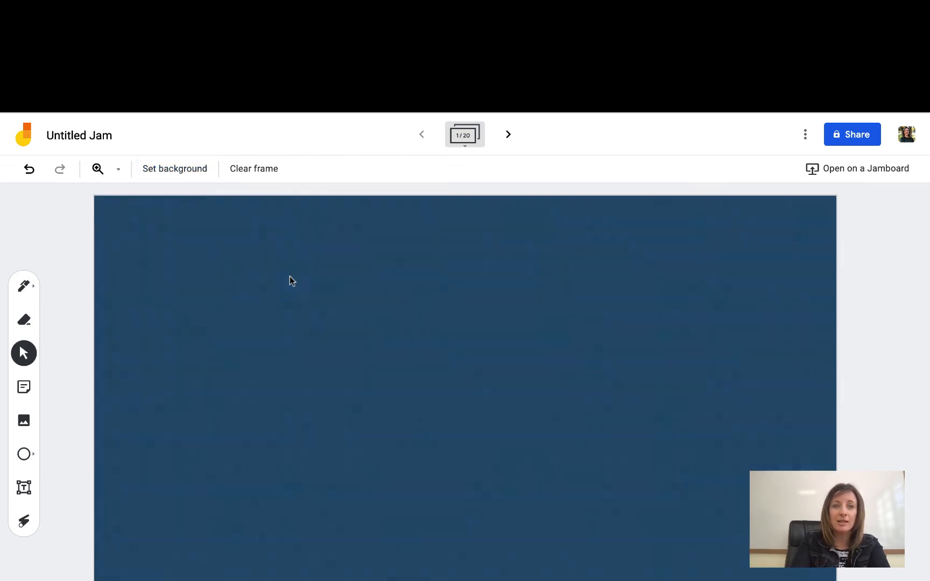
Start a custom image background for the first frame and search Google Images for "venn diagram".
left_click(191, 170)
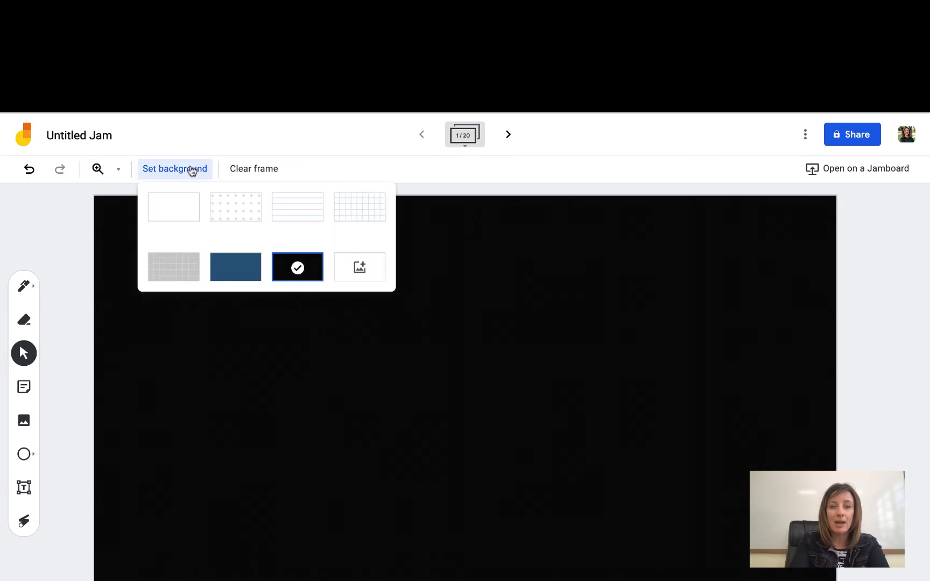
left_click(367, 269)
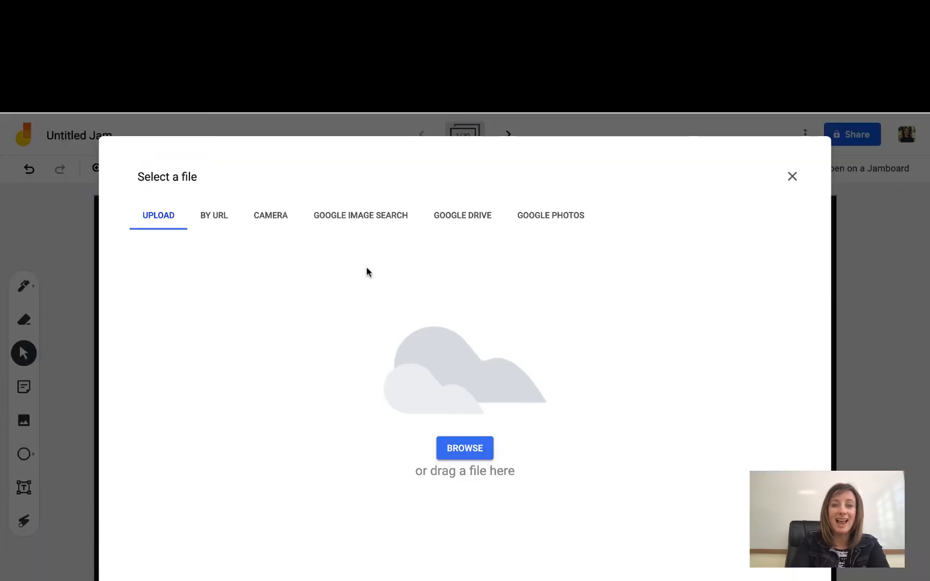
left_click(374, 217)
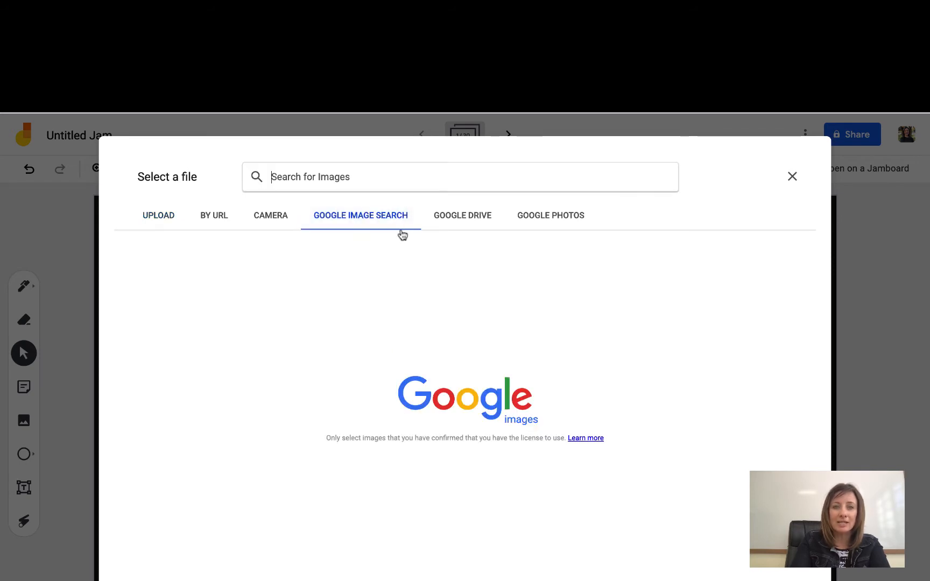
type("venn")
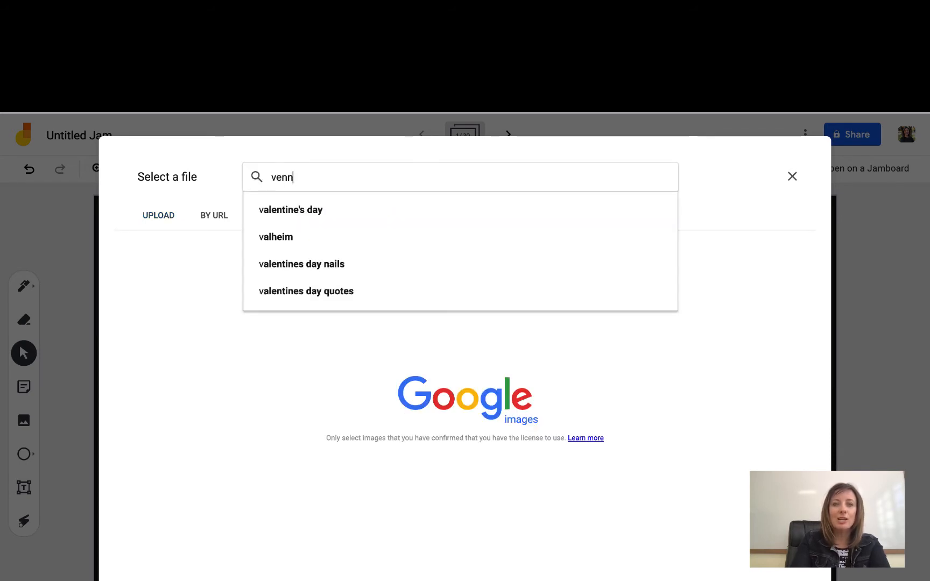
type(" vi")
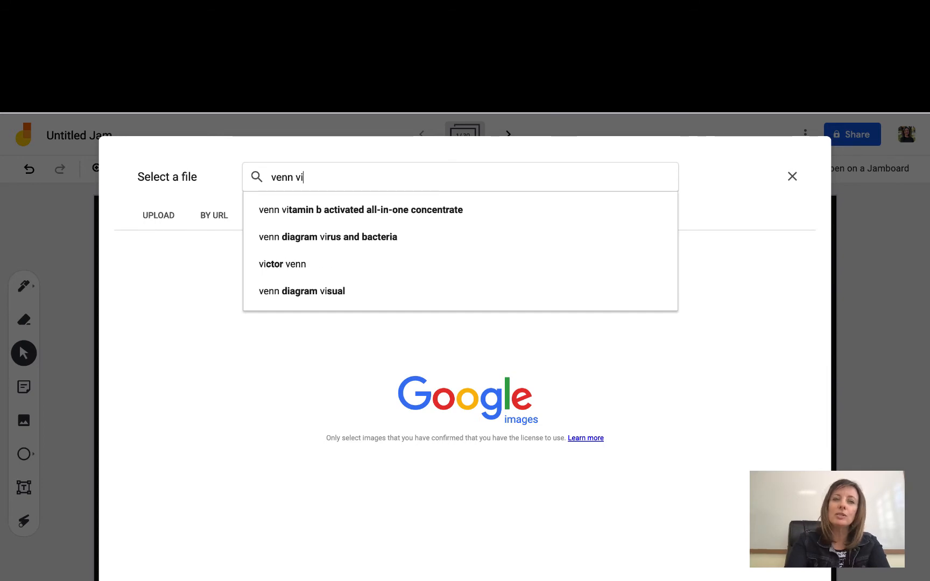
key("BackSpace")
key("BackSpace")
type("diagram")
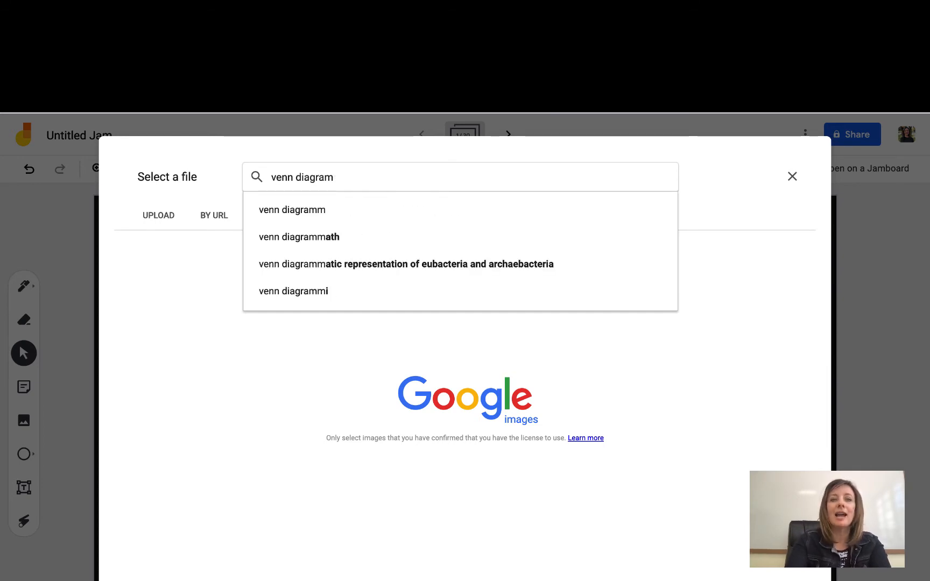
key("Return")
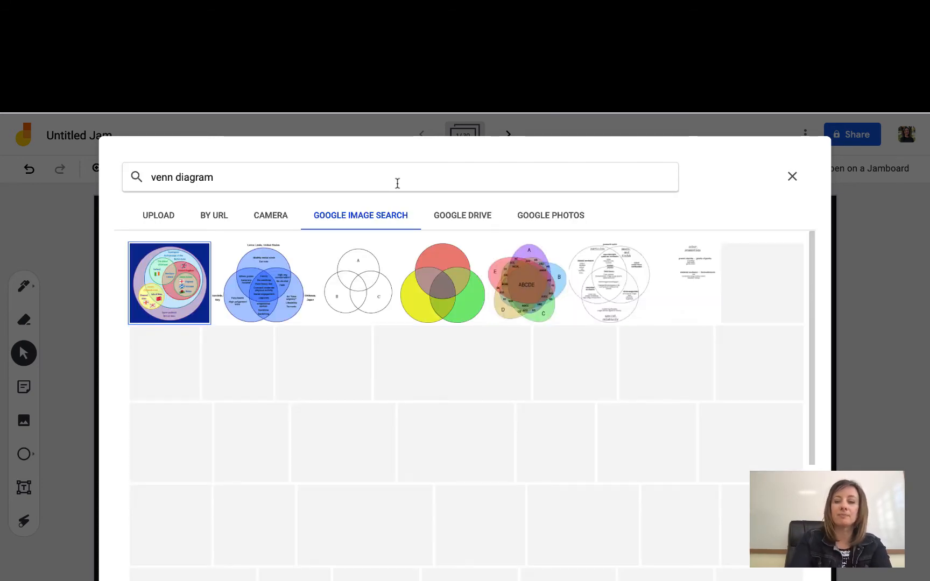
Find a plain black-outlined two-circle Venn diagram in the image results and set it as the frame background.
scroll(347, 428, "down", 3)
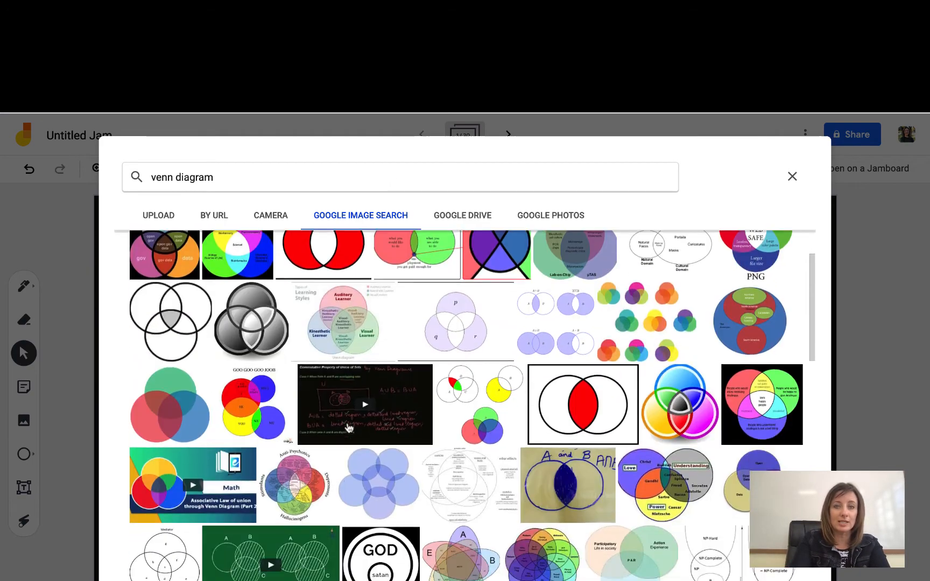
scroll(347, 428, "down", 1)
scroll(347, 428, "down", 3)
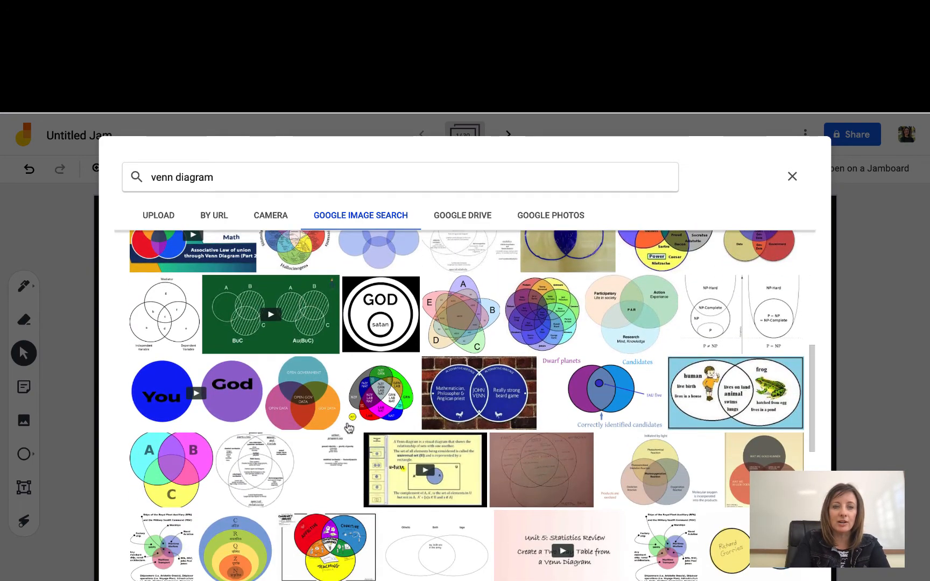
scroll(349, 428, "down", 8)
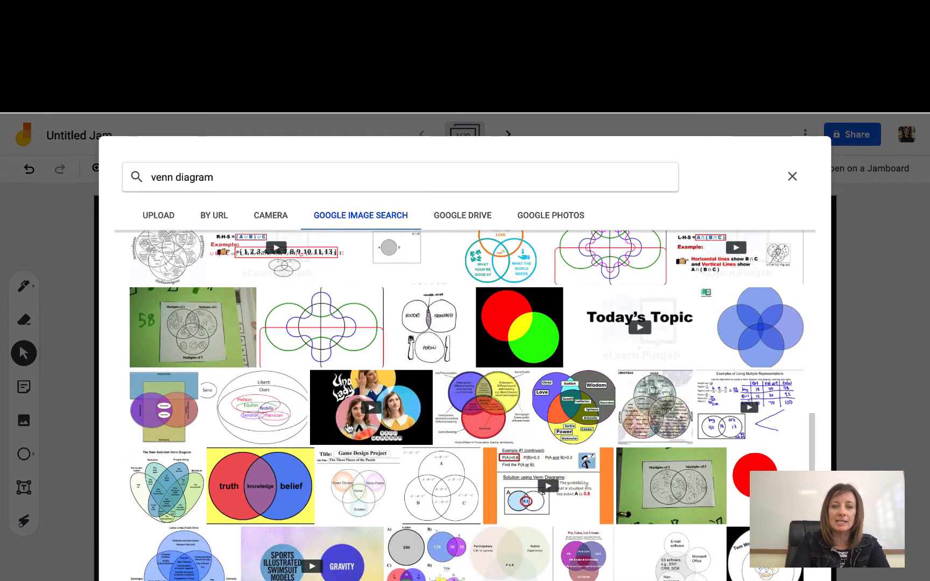
scroll(348, 427, "down", 4)
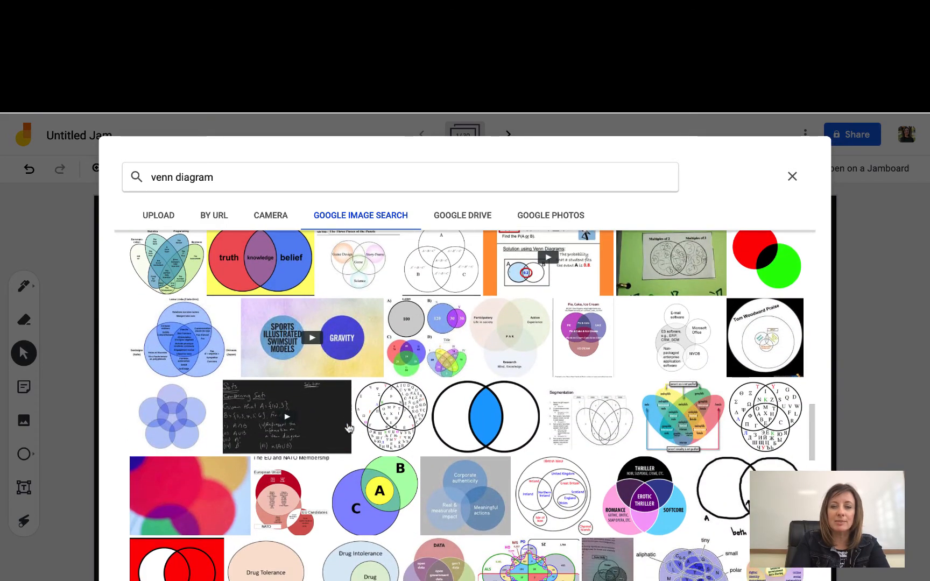
scroll(349, 428, "down", 5)
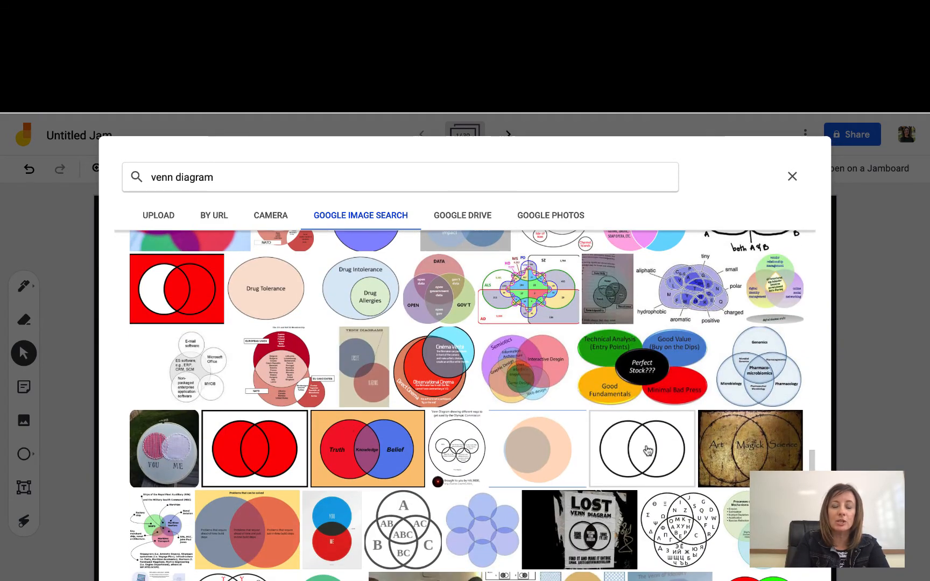
left_click(648, 451)
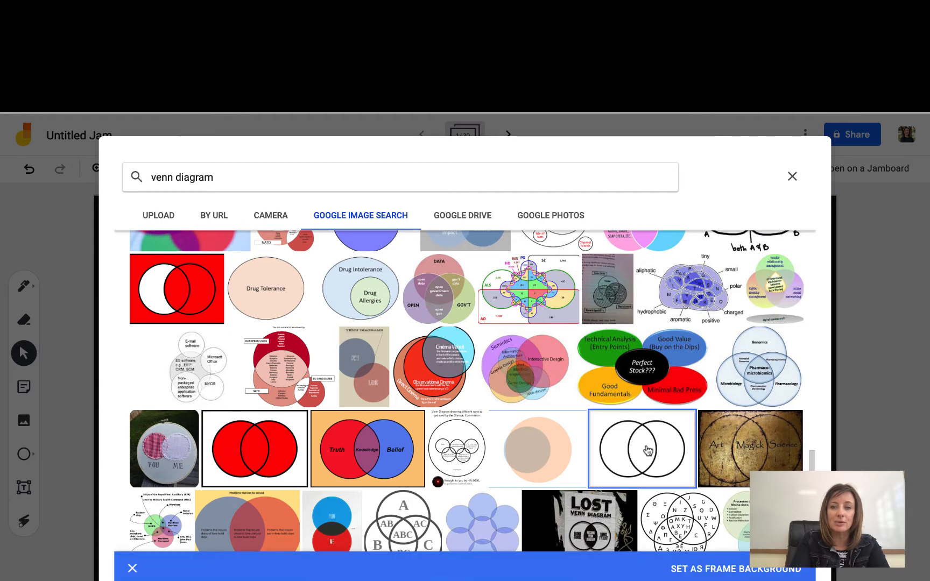
left_click(721, 568)
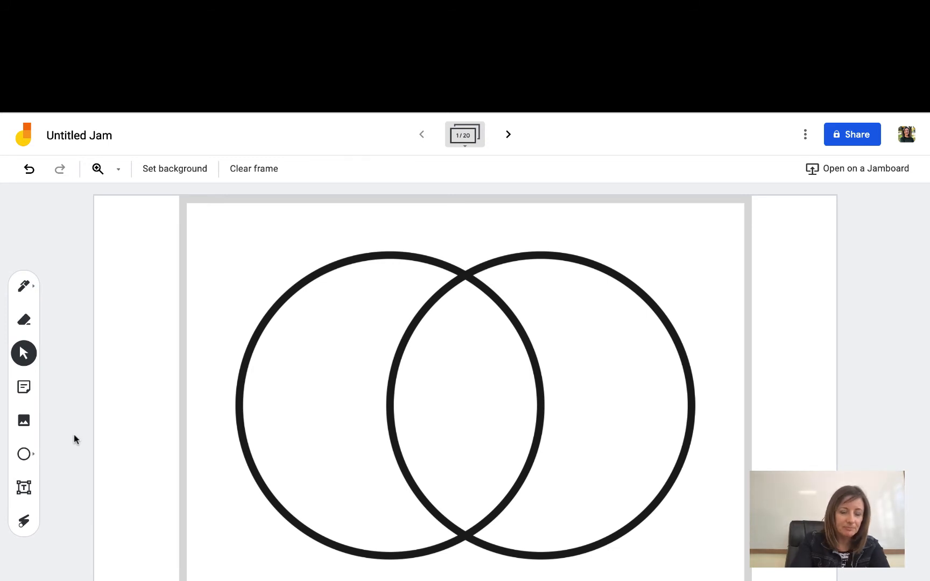
Draw two short black vertical lines beside the Venn diagram's left circle, one with the pen and one with the marker.
left_click(24, 285)
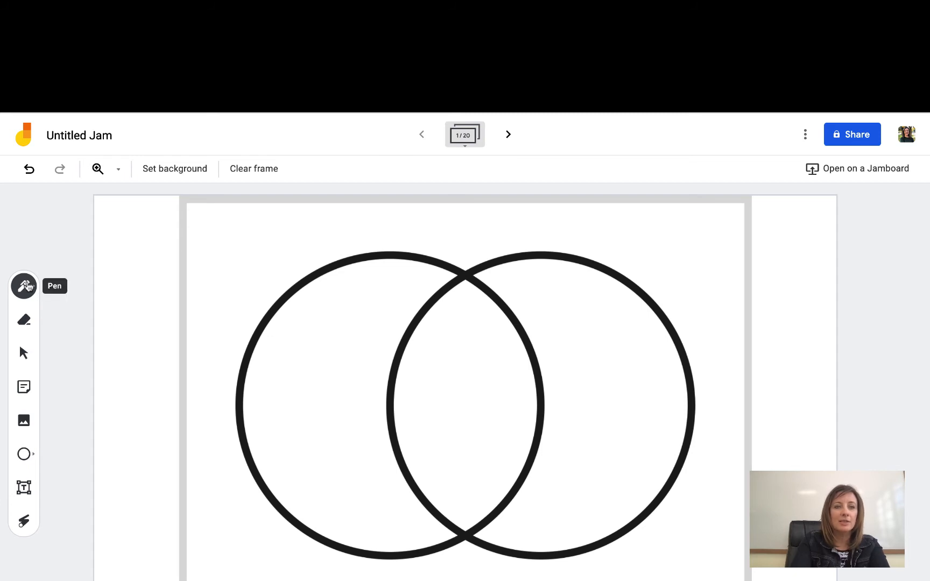
left_click(25, 285)
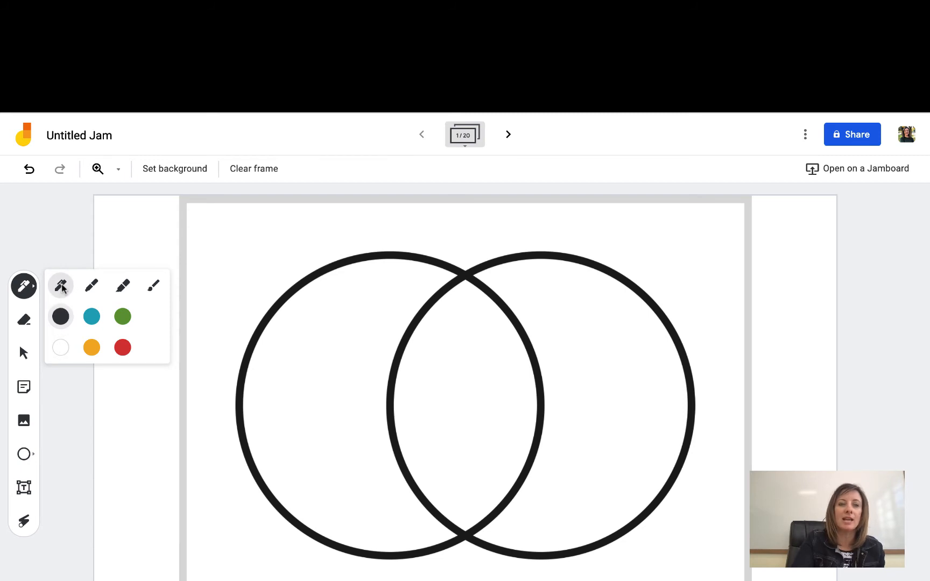
left_click_drag(222, 239, 223, 311)
left_click(23, 285)
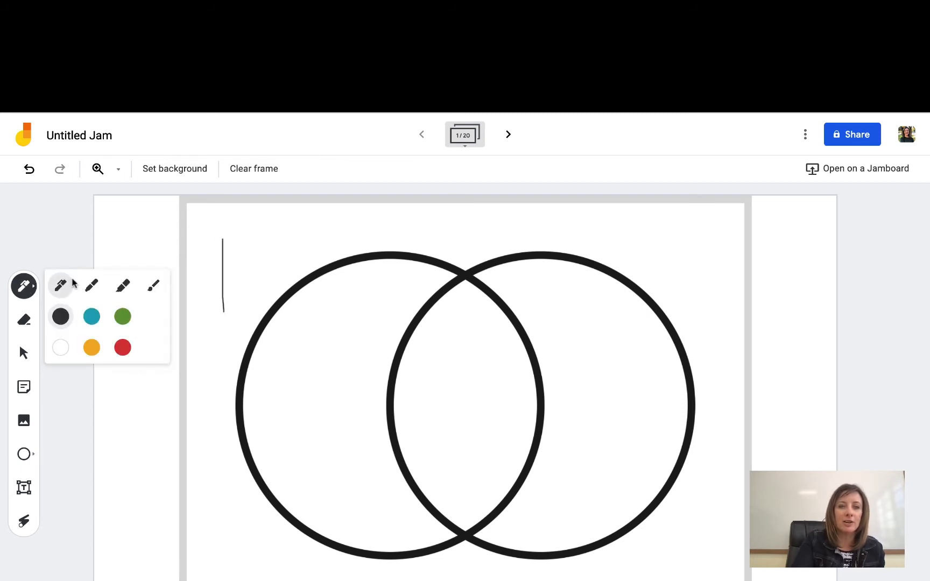
left_click(91, 286)
left_click_drag(240, 246, 241, 309)
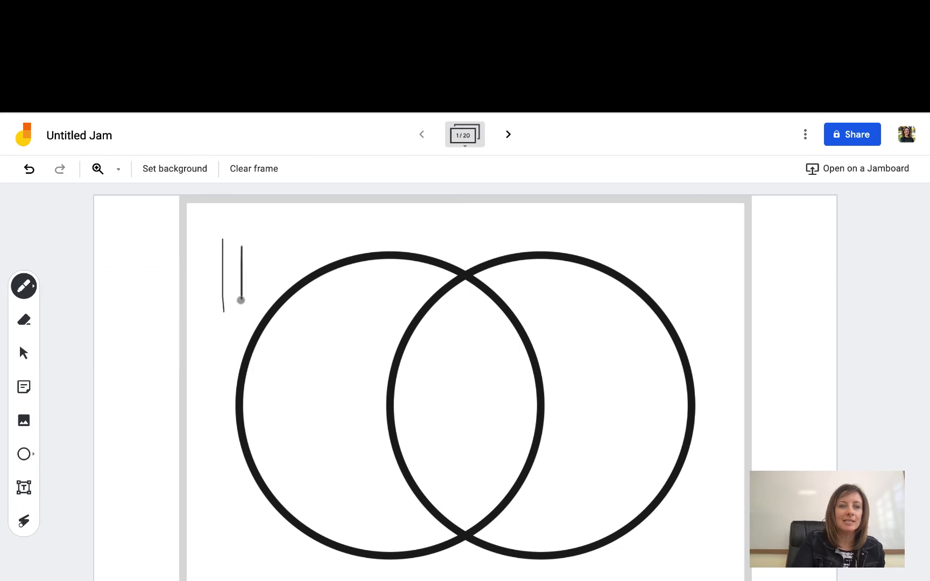
Add an orange highlighter line and a wide green brush stroke beside the two black lines.
left_click(20, 288)
left_click(123, 285)
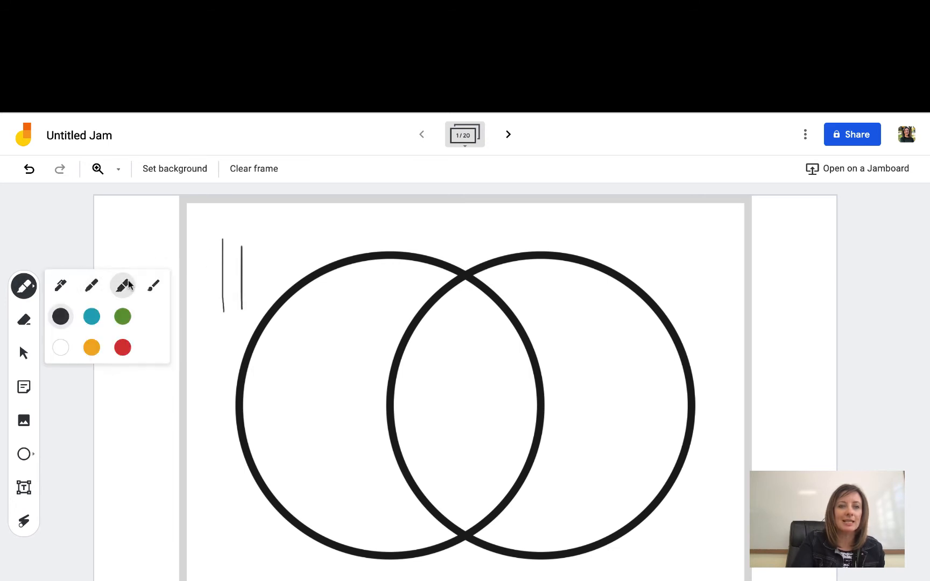
left_click(91, 347)
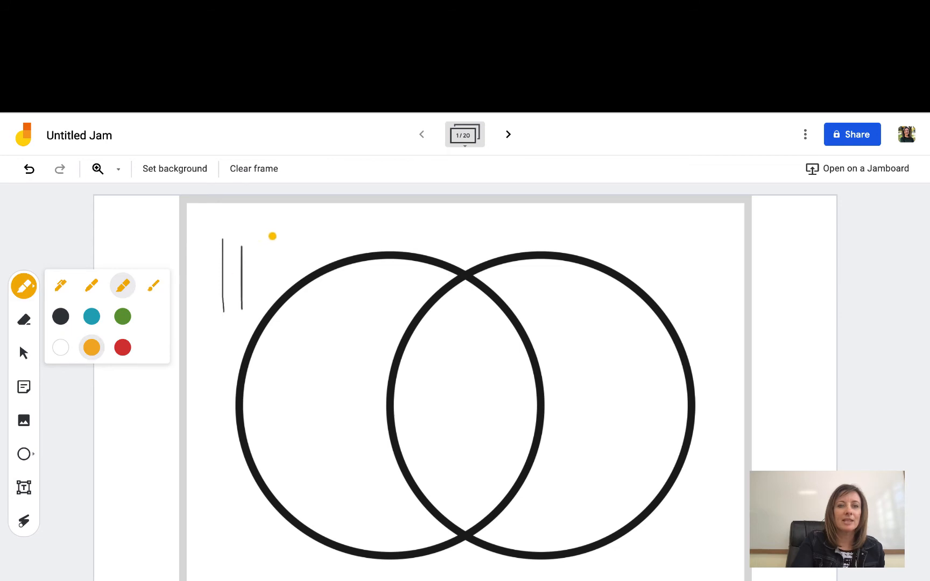
left_click_drag(260, 237, 261, 318)
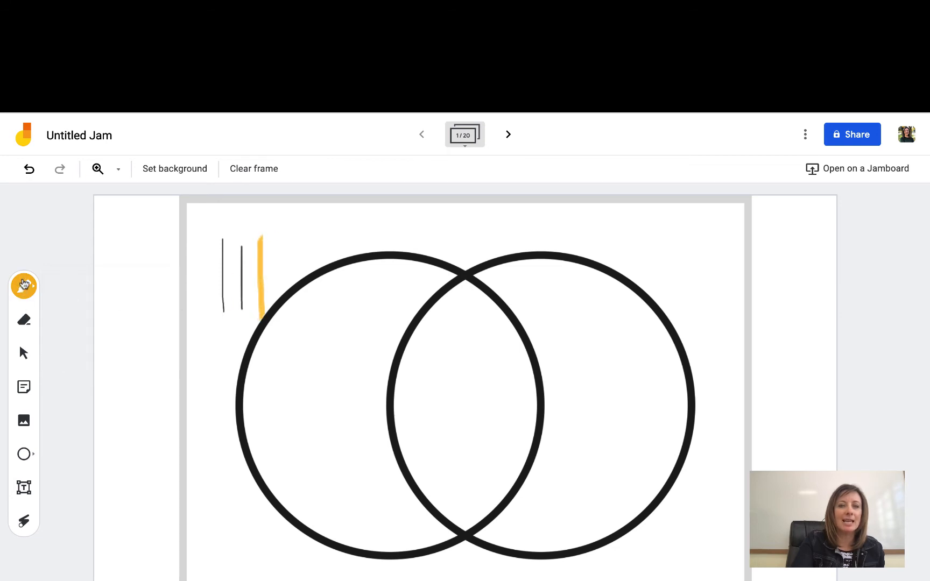
left_click(24, 286)
left_click(154, 285)
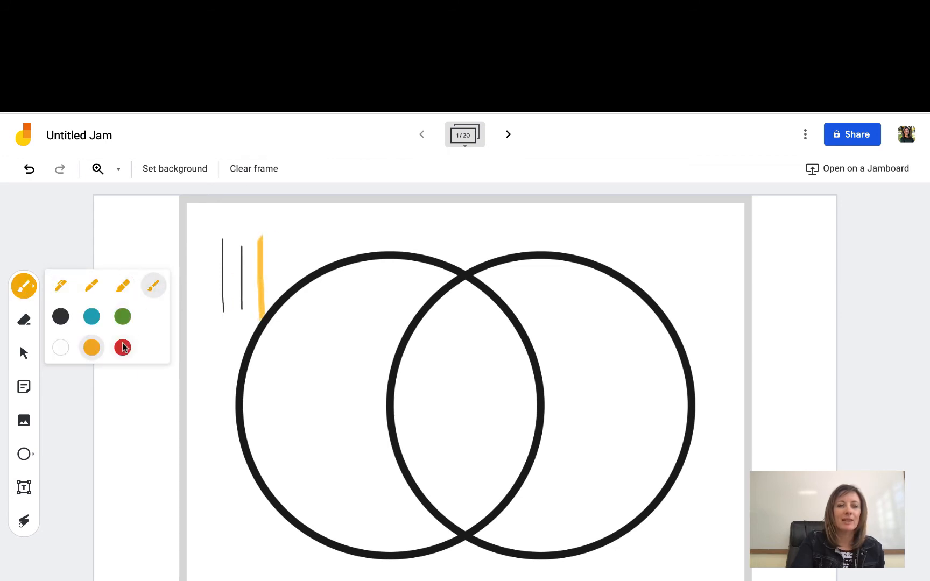
left_click(122, 316)
left_click_drag(279, 235, 289, 289)
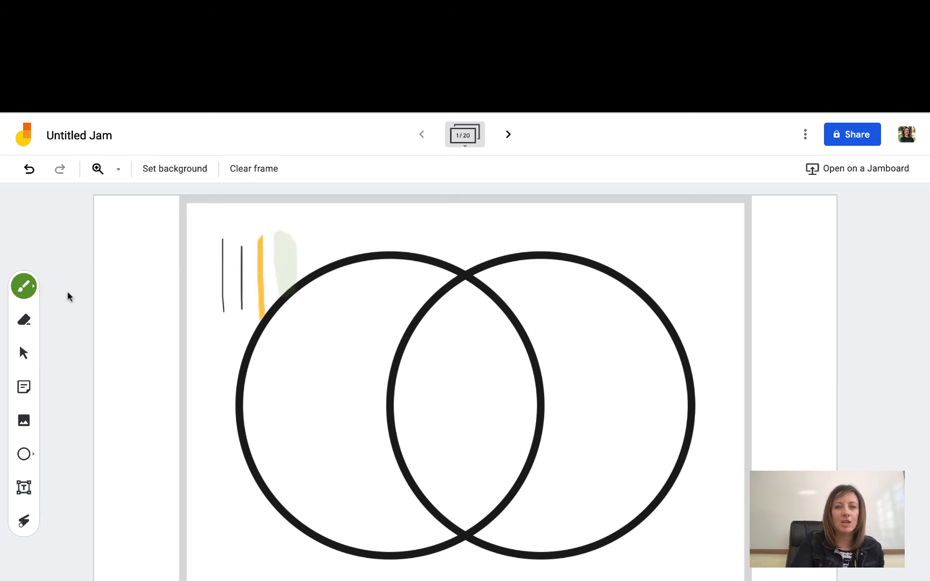
Erase the four sample strokes above the Venn diagram's left circle.
left_click(24, 321)
mouse_move(236, 249)
left_mouse_down()
mouse_move(220, 241)
mouse_move(226, 330)
mouse_move(245, 305)
mouse_move(241, 247)
mouse_move(257, 228)
mouse_move(266, 332)
left_mouse_up()
mouse_move(253, 240)
left_mouse_down()
mouse_move(297, 240)
mouse_move(269, 234)
mouse_move(322, 251)
mouse_move(278, 290)
mouse_move(289, 288)
mouse_move(283, 272)
left_mouse_up()
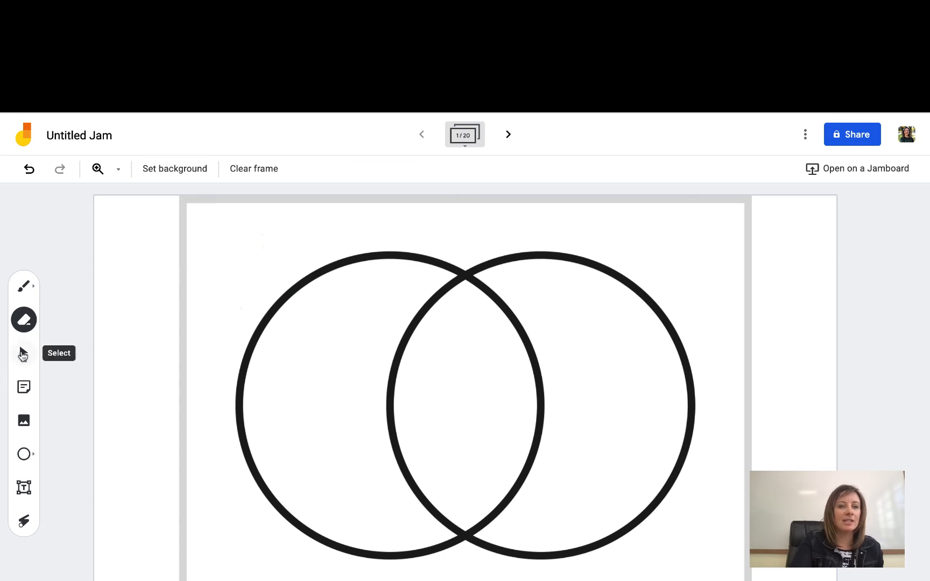
Add a yellow sticky note reading "Turtle" to the frame.
left_click(24, 387)
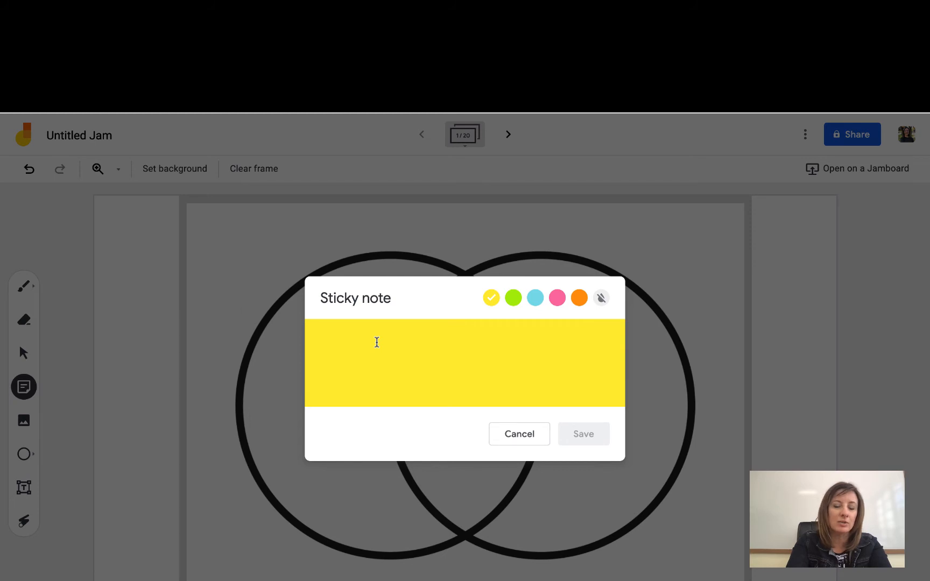
type("Tr")
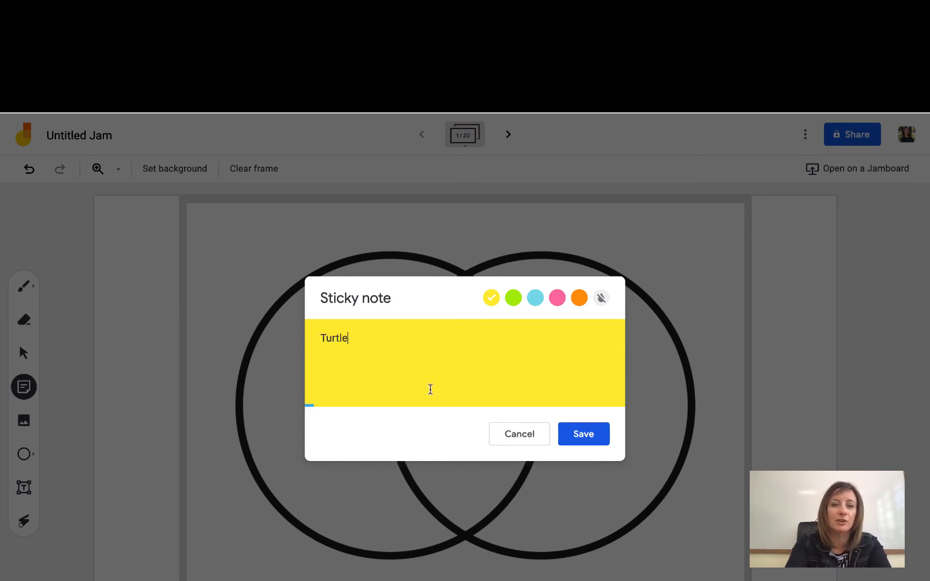
left_click(577, 437)
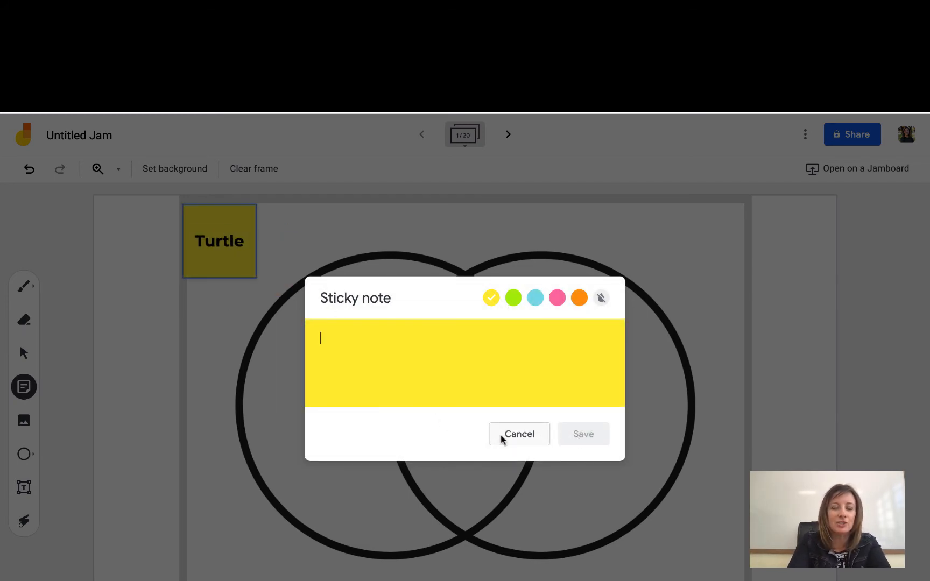
Add a blue sticky note reading "fish" and stop adding notes.
left_click(535, 298)
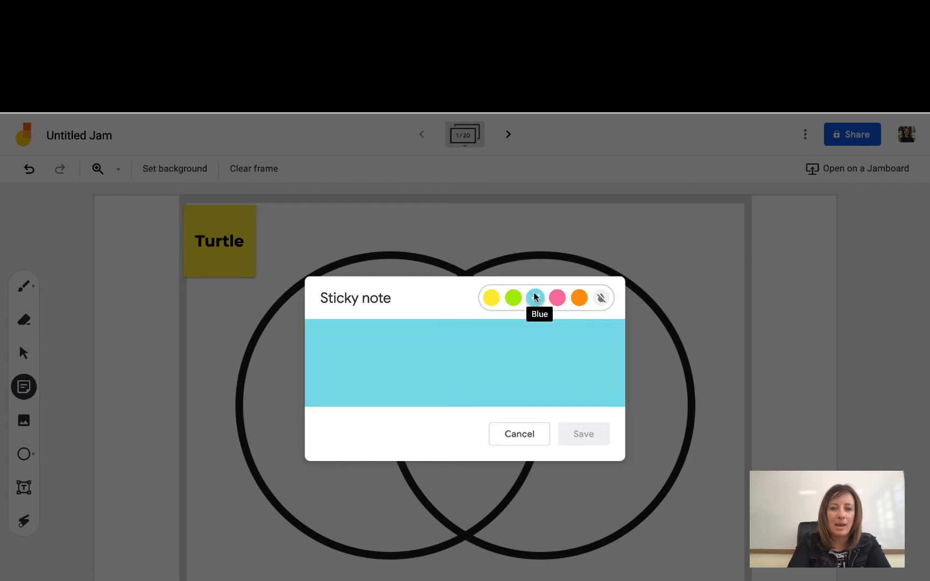
left_click(484, 336)
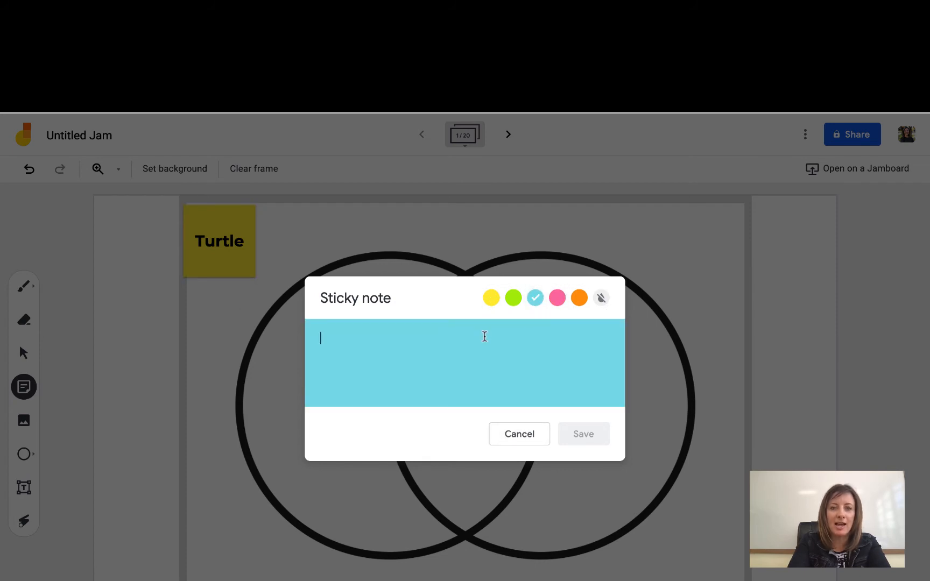
type("fish")
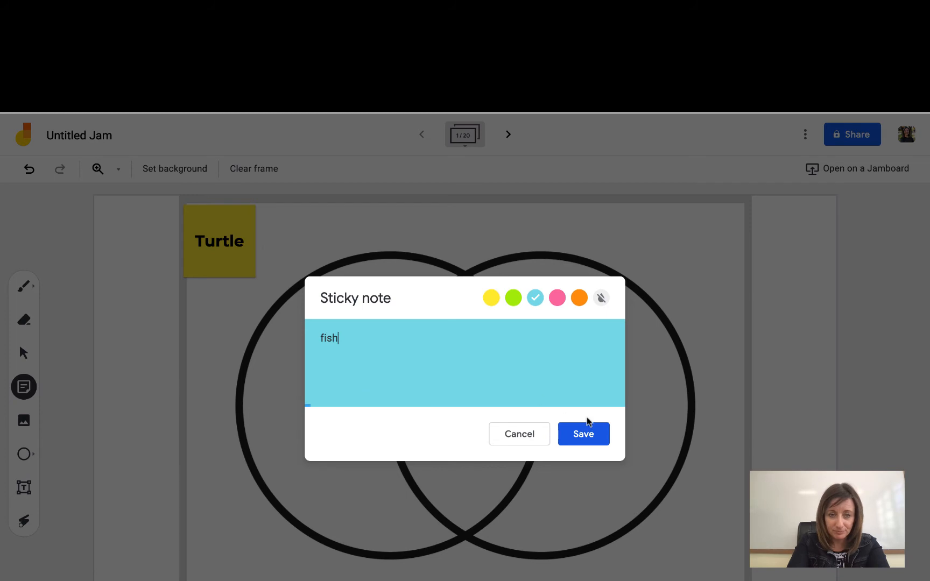
left_click(588, 425)
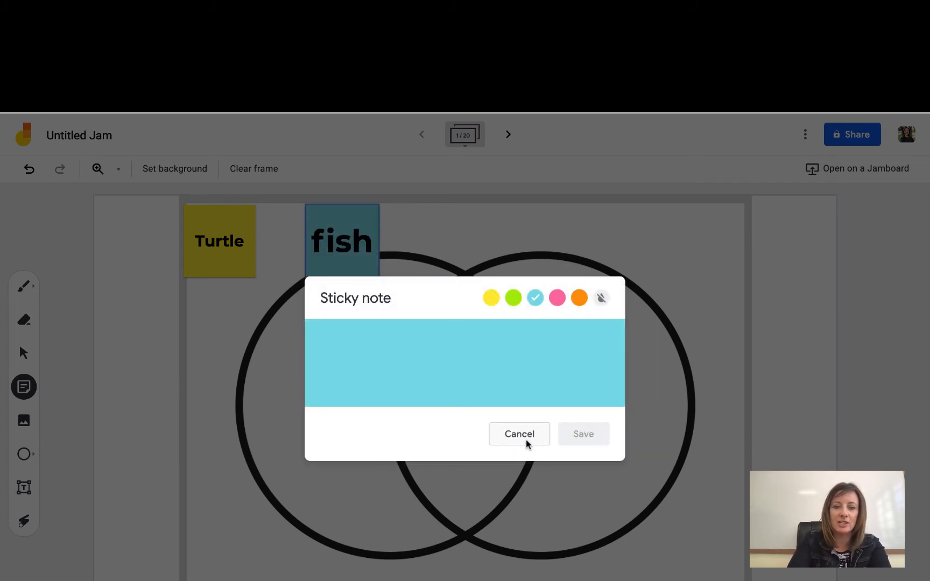
left_click(524, 441)
Move the "Turtle" note into the Venn diagram's right circle and the "fish" note into its left circle.
mouse_move(355, 245)
left_mouse_down()
mouse_move(368, 266)
mouse_move(350, 250)
mouse_move(338, 253)
left_mouse_up()
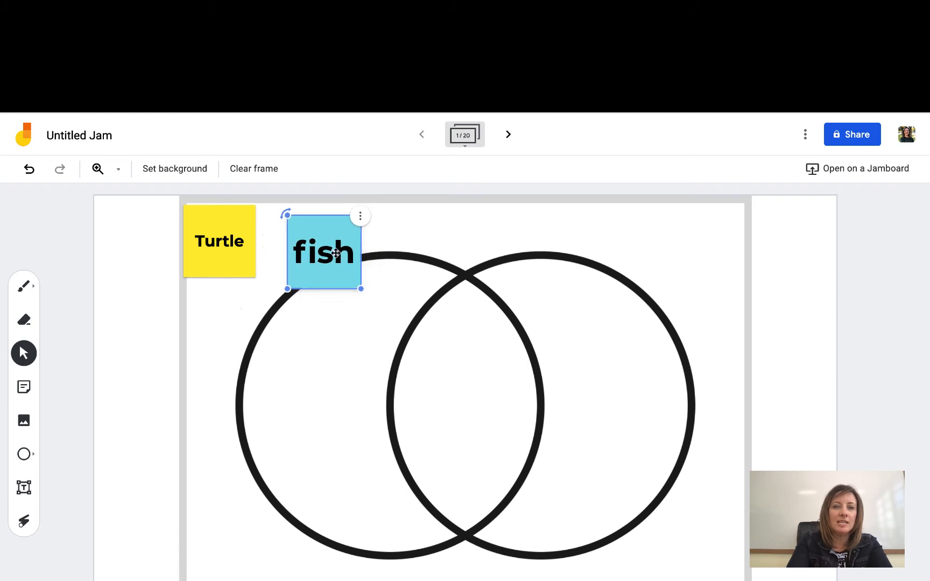
left_click(511, 335)
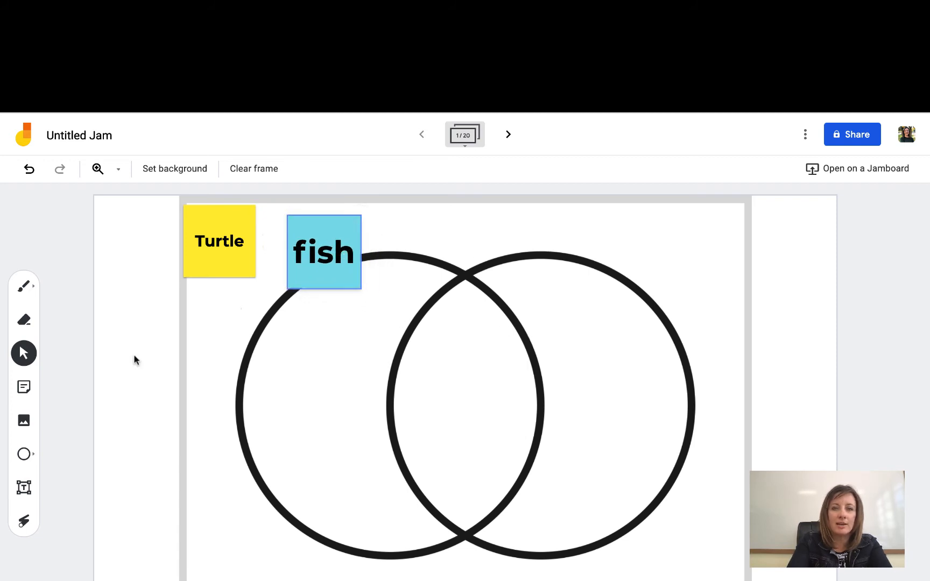
left_click(25, 356)
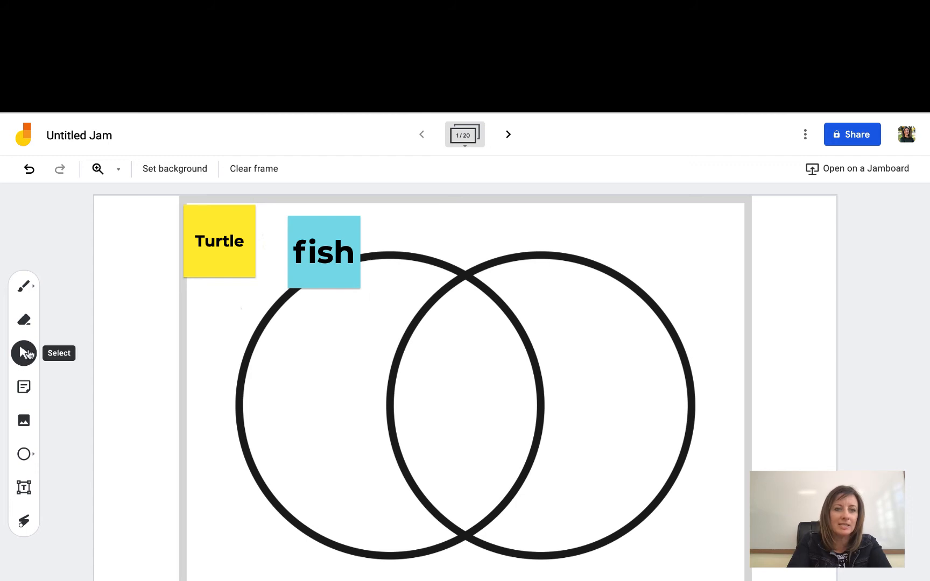
left_click(25, 353)
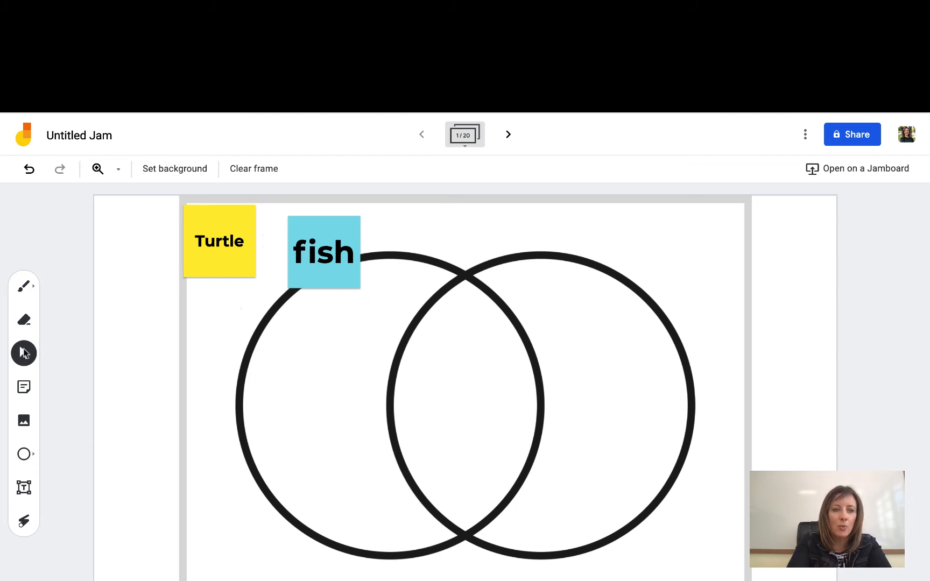
left_click_drag(218, 220, 619, 371)
left_click_drag(325, 279, 327, 428)
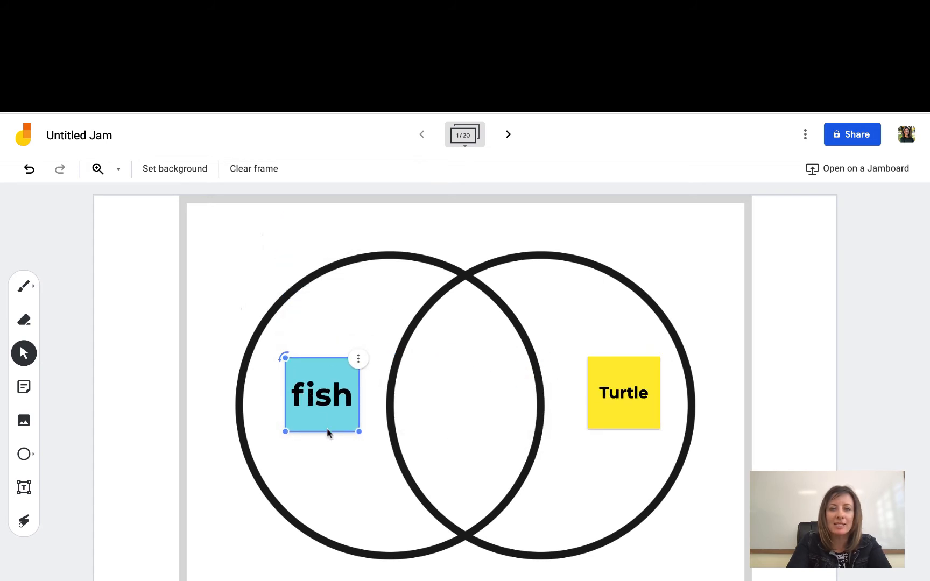
Shrink the "fish" and "Turtle" notes to about half size and place each near the top of its circle.
mouse_move(285, 354)
left_mouse_down()
mouse_move(335, 340)
mouse_move(284, 339)
mouse_move(277, 360)
mouse_move(278, 351)
left_mouse_up()
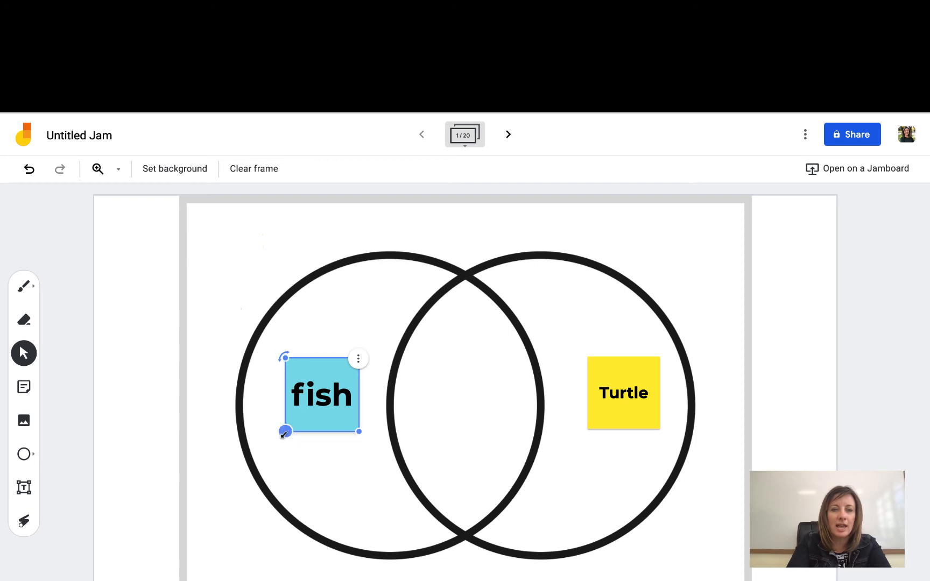
left_click_drag(285, 431, 376, 287)
left_click(616, 377)
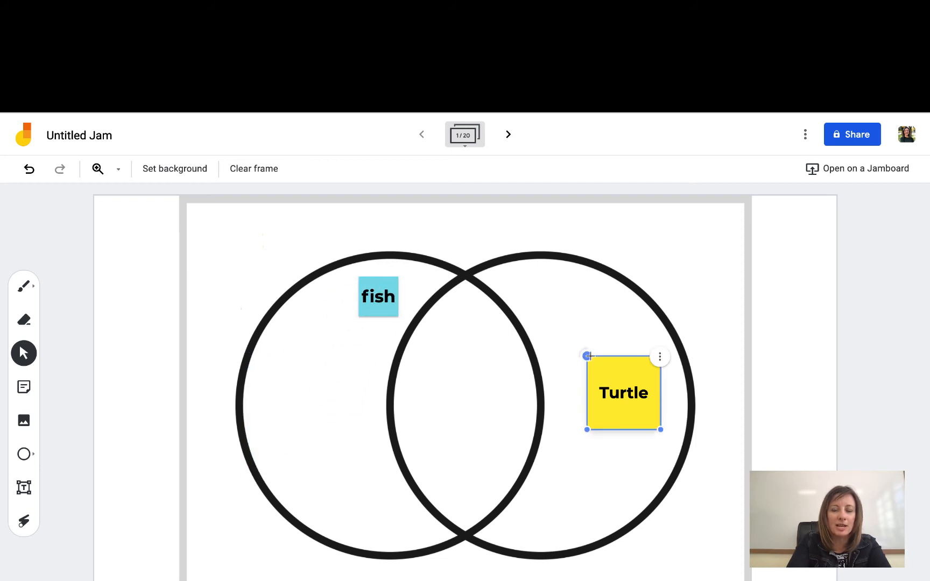
left_click_drag(587, 356, 574, 307)
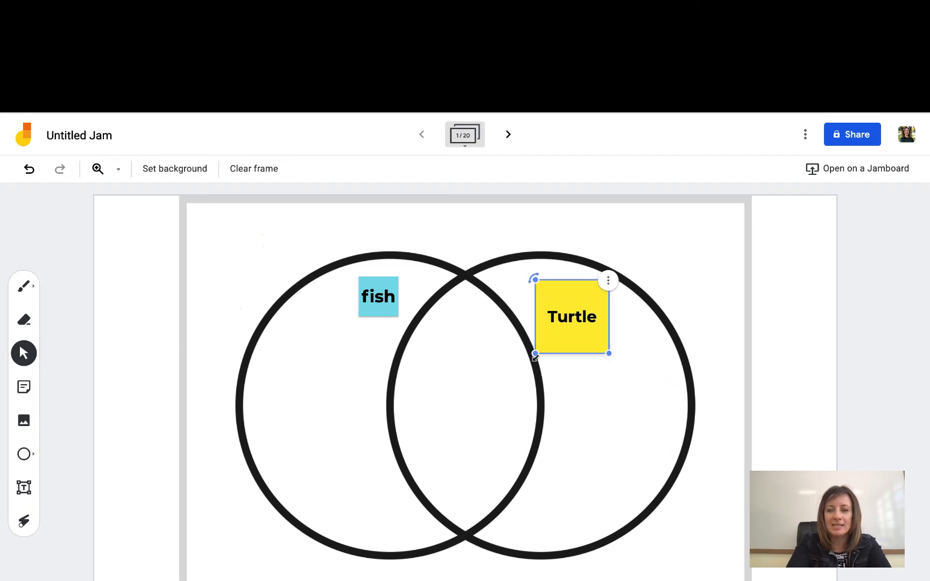
left_click_drag(534, 343, 567, 302)
Edit the "Turtle" sticky note and change its color to pink.
left_click(588, 285)
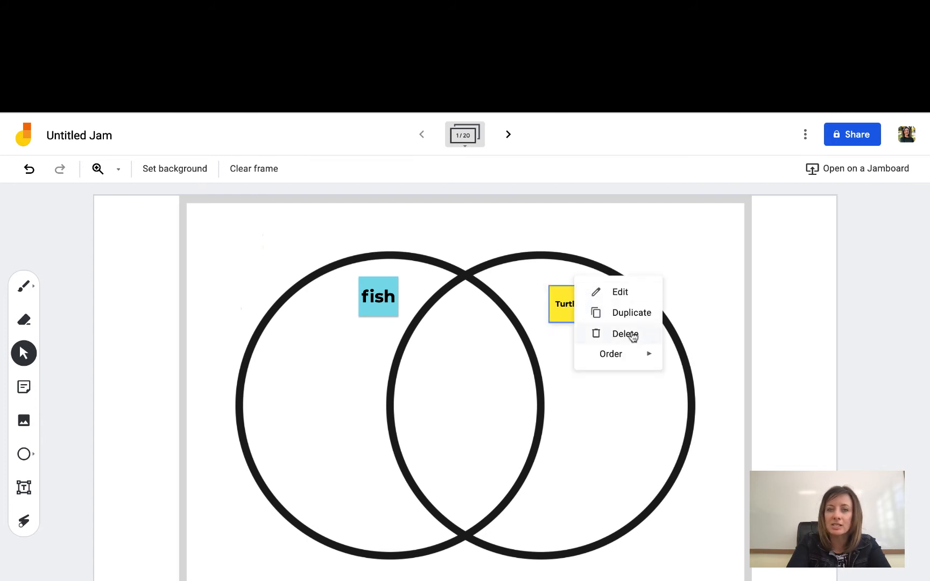
left_click(620, 293)
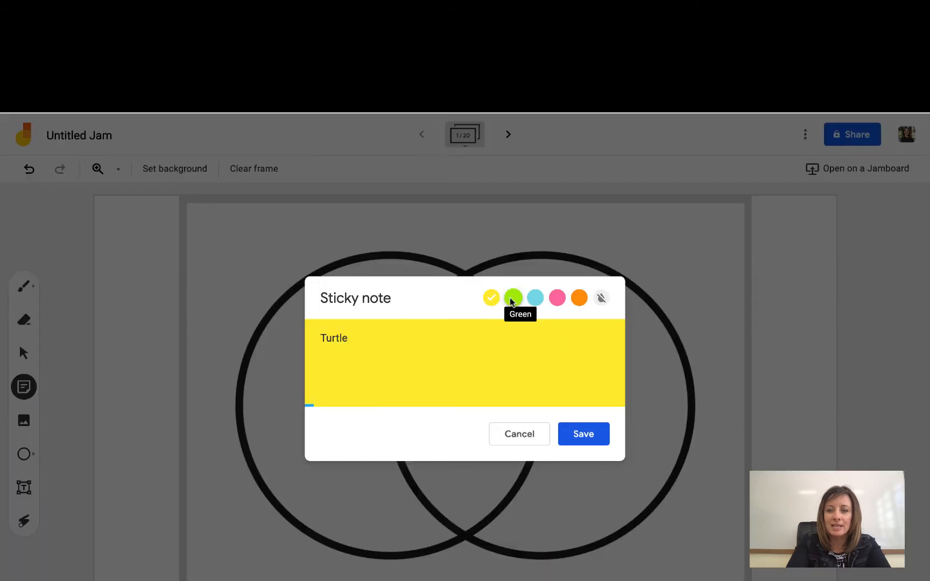
left_click(557, 298)
left_click(577, 436)
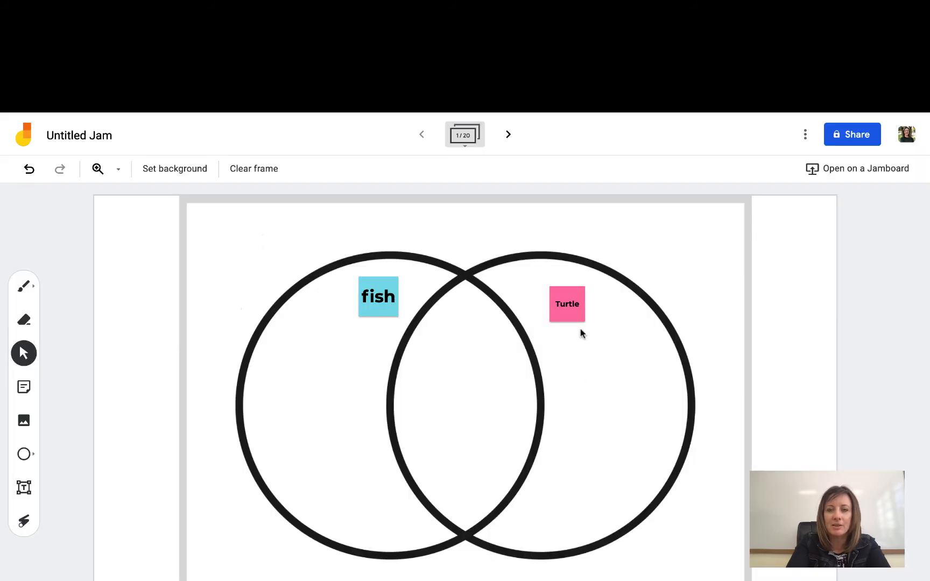
Duplicate the pink "Turtle" sticky note and place the copy below and to the right of the original in the right circle.
left_click(585, 287)
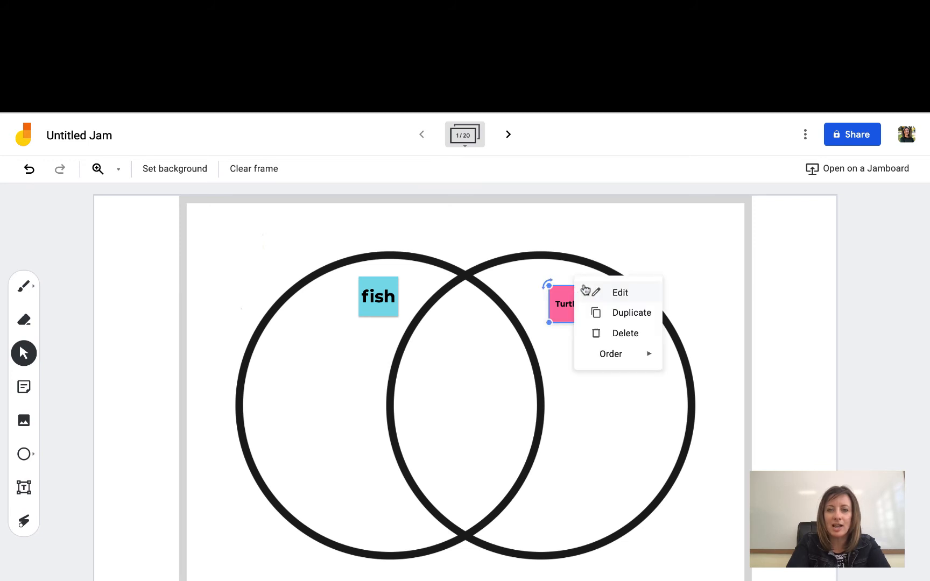
left_click(614, 313)
left_click_drag(569, 305, 614, 345)
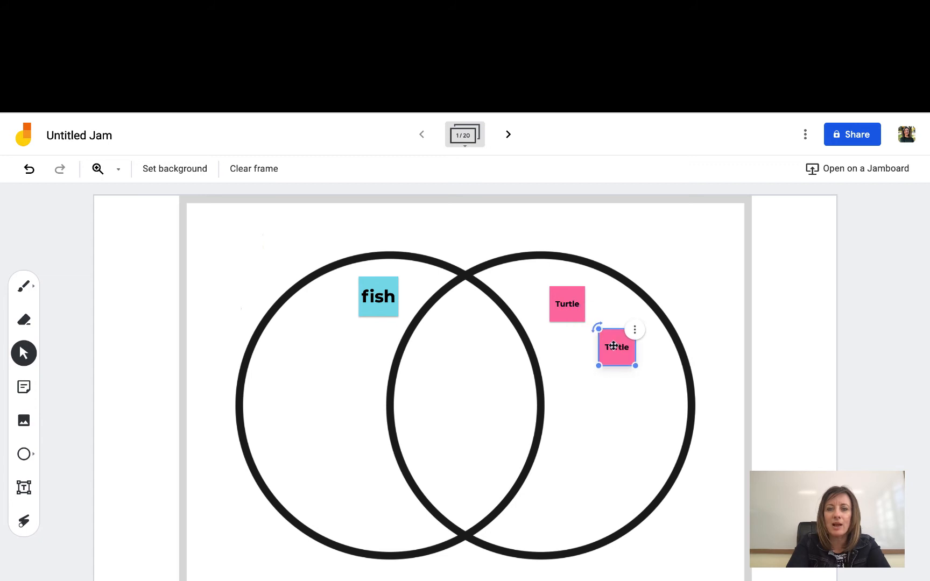
Insert the second image from a Google image search for "turtle", shrunk to about a quarter size, below the "Turtle" notes in the right circle.
left_click(24, 423)
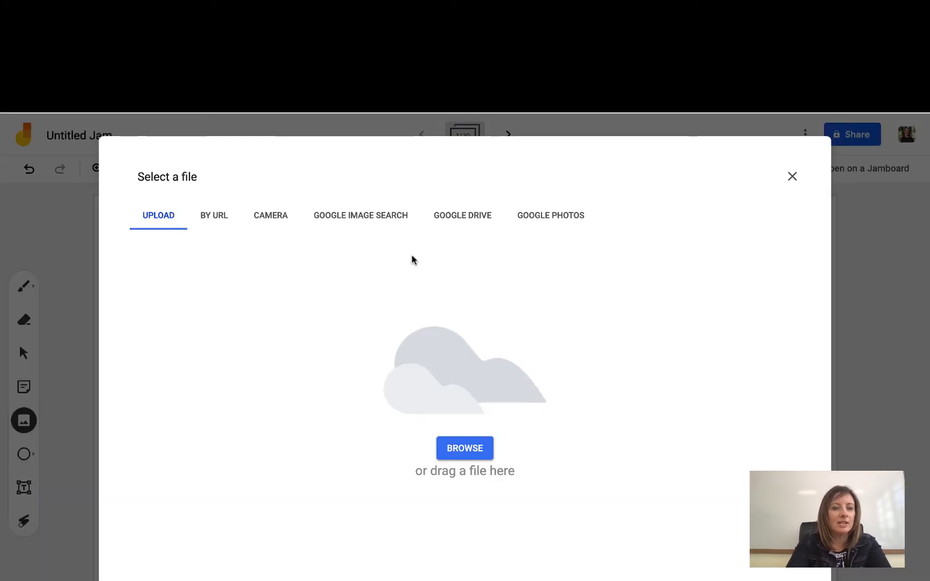
left_click(371, 215)
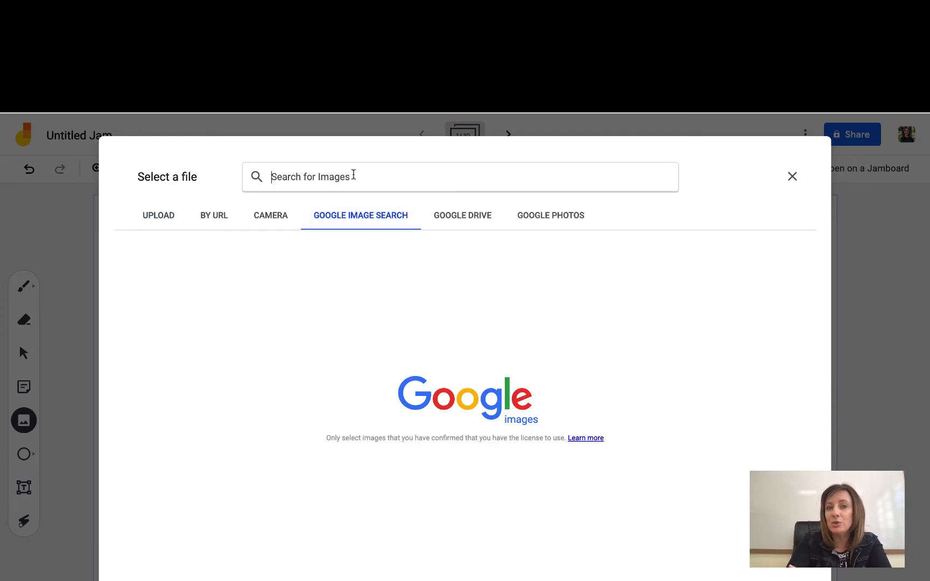
type("turtle")
key("Return")
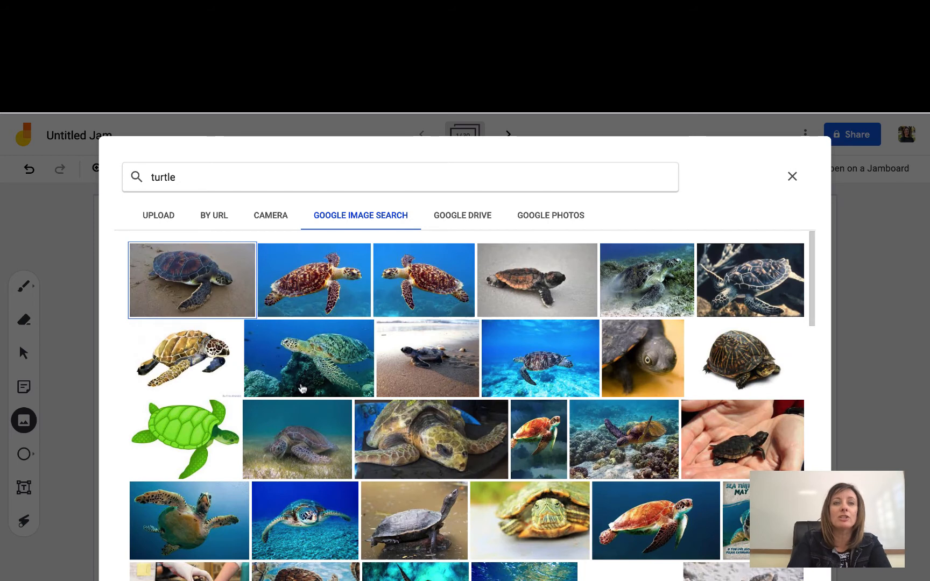
left_click(337, 281)
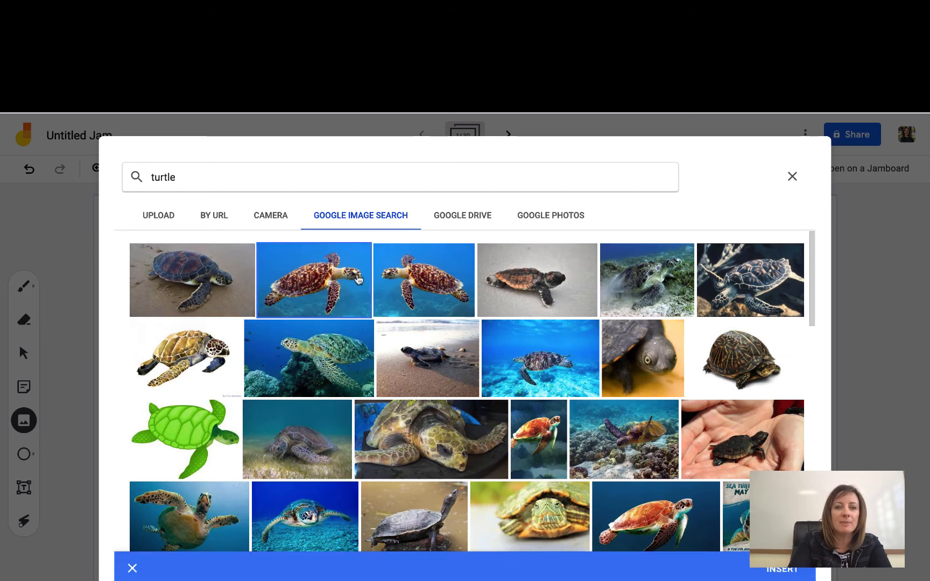
left_click(775, 571)
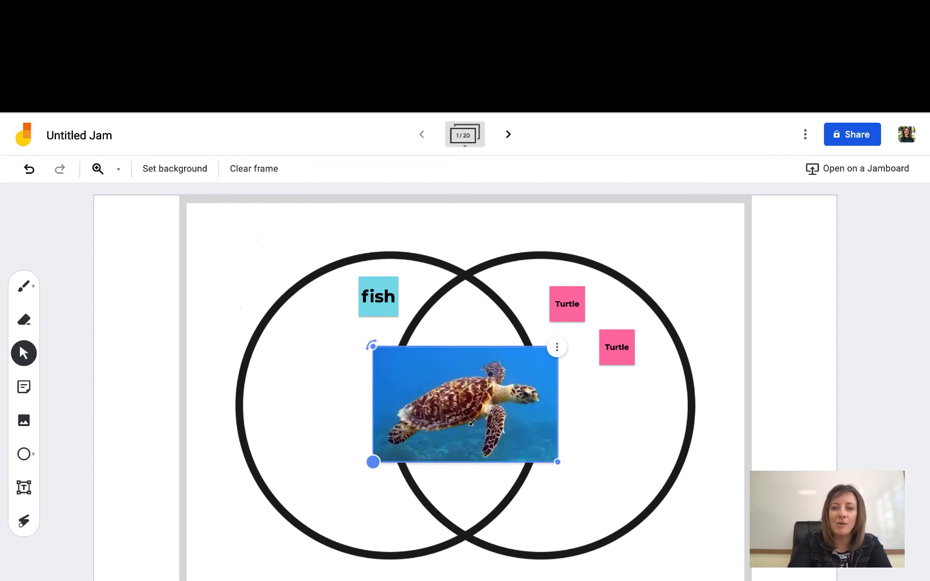
left_click_drag(373, 462, 596, 391)
left_click(633, 486)
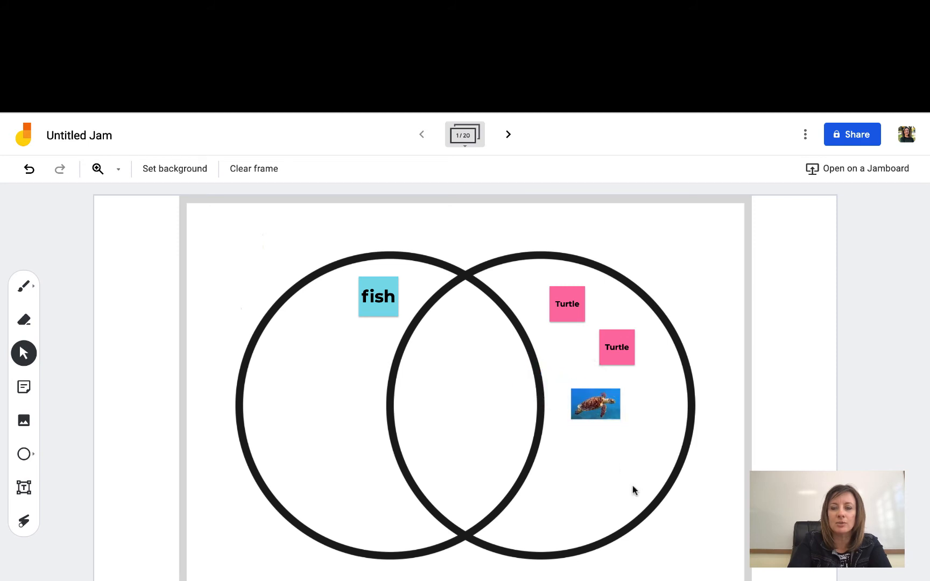
Draw a small rectangle beside the Venn diagram's left circle and move it up to the frame's upper-left corner.
left_click(25, 454)
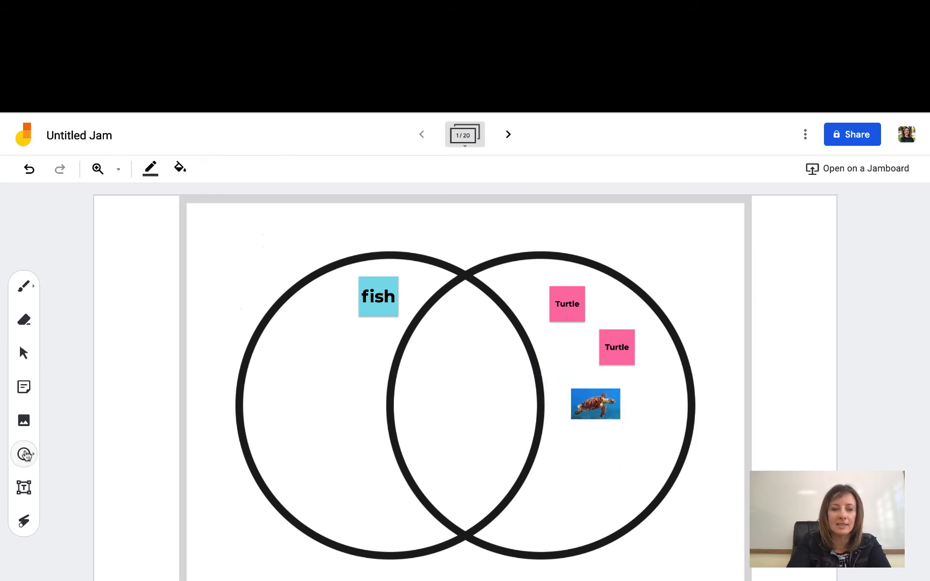
left_click(25, 455)
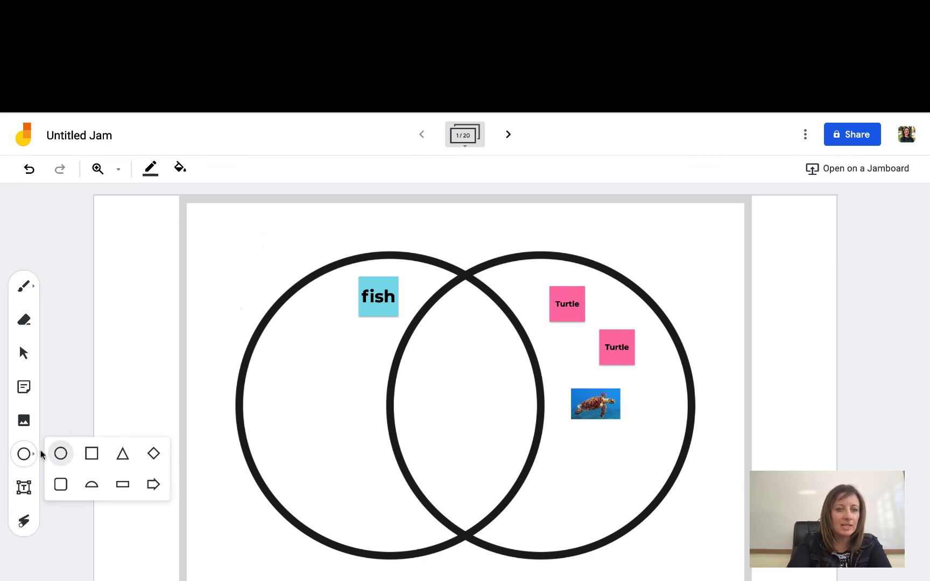
left_click(92, 454)
left_click_drag(211, 325, 273, 376)
left_click(245, 276)
left_click_drag(241, 338, 241, 255)
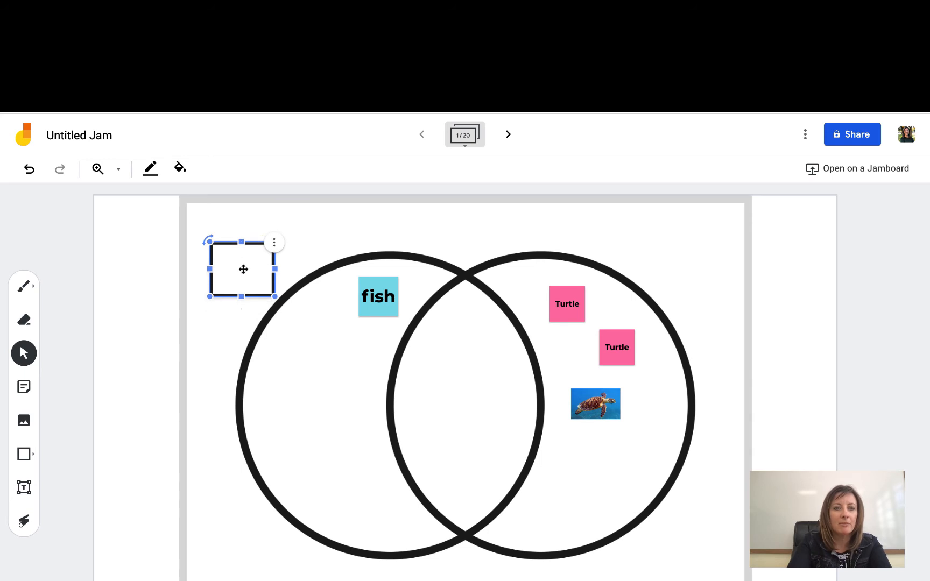